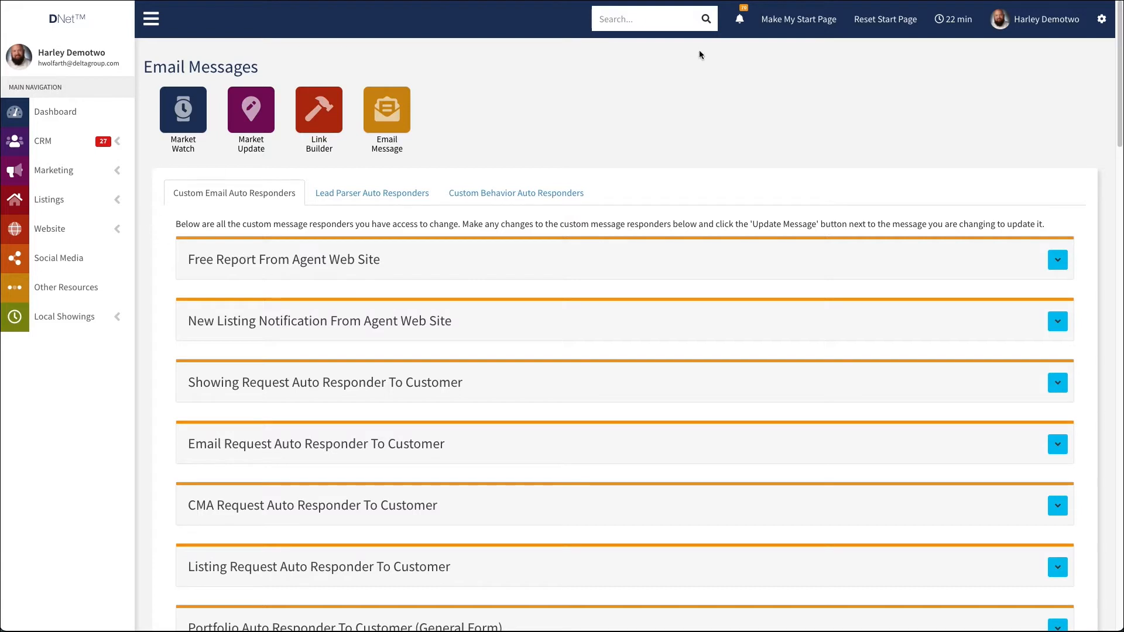
Search the site's navigation for "manage" and then for "listing"
text(manage)
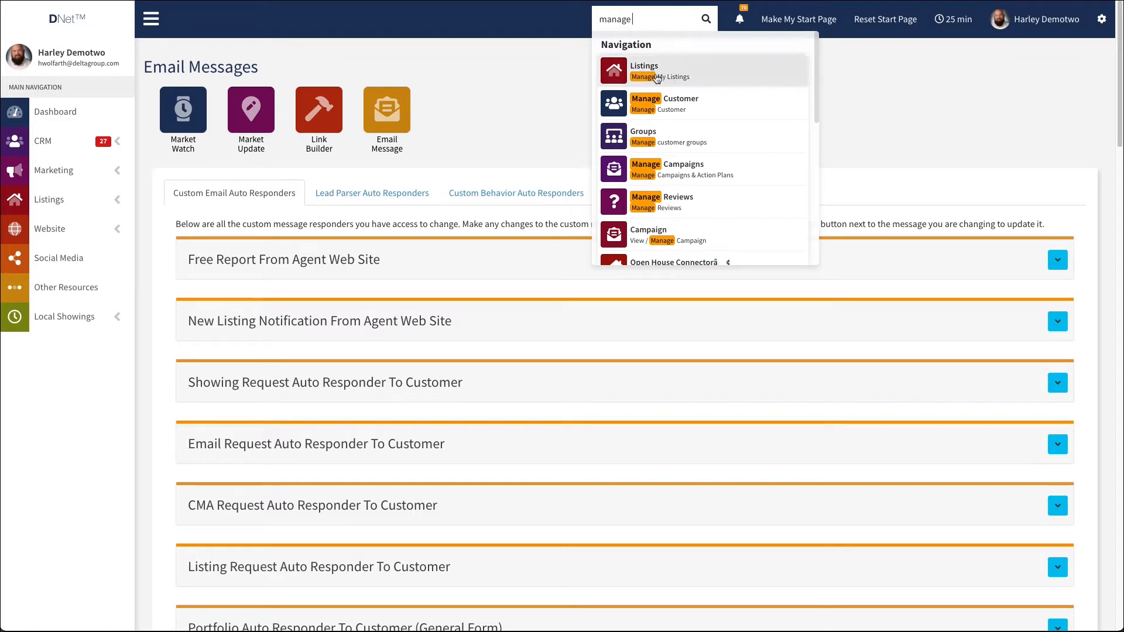
double_click(620, 20)
text(listing)
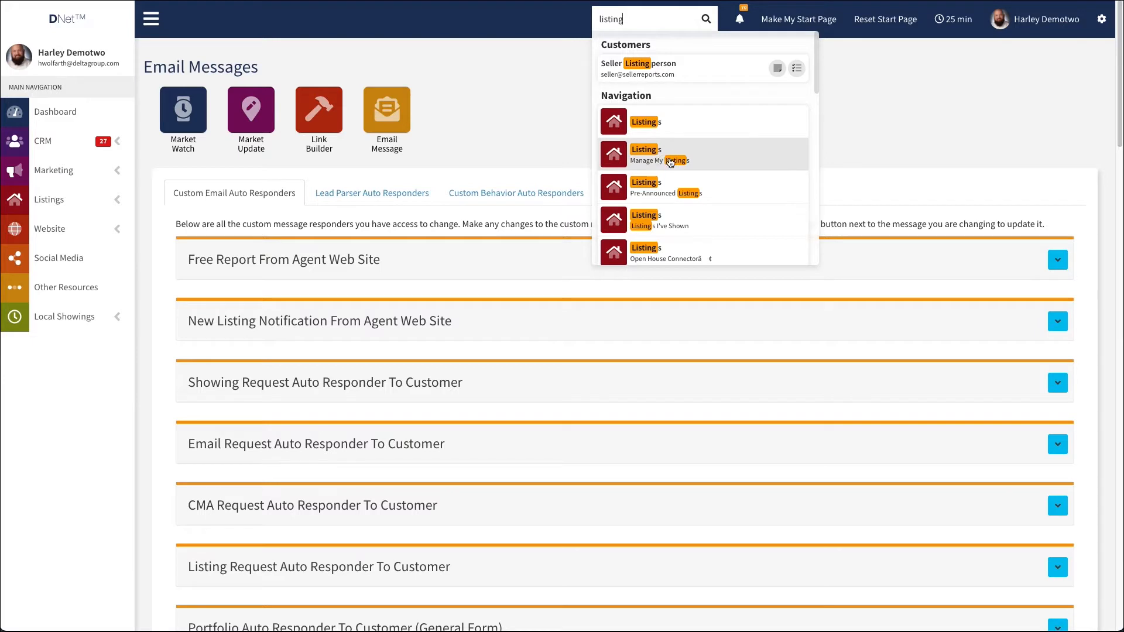
Open the Manage My Listings page from the Listings section
click(117, 209)
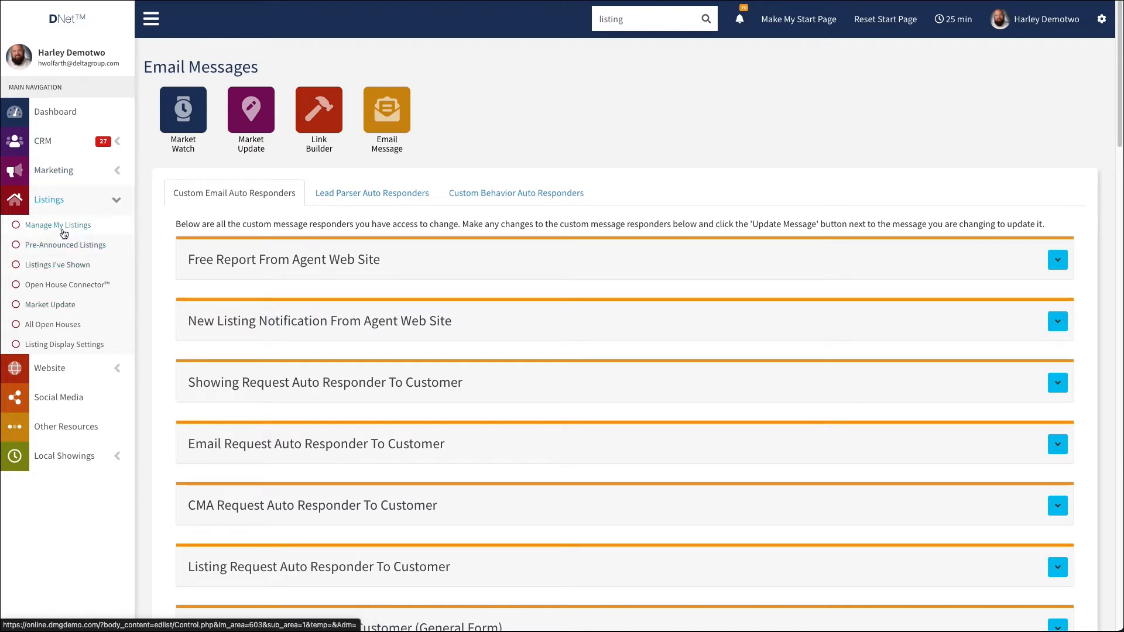
click(45, 205)
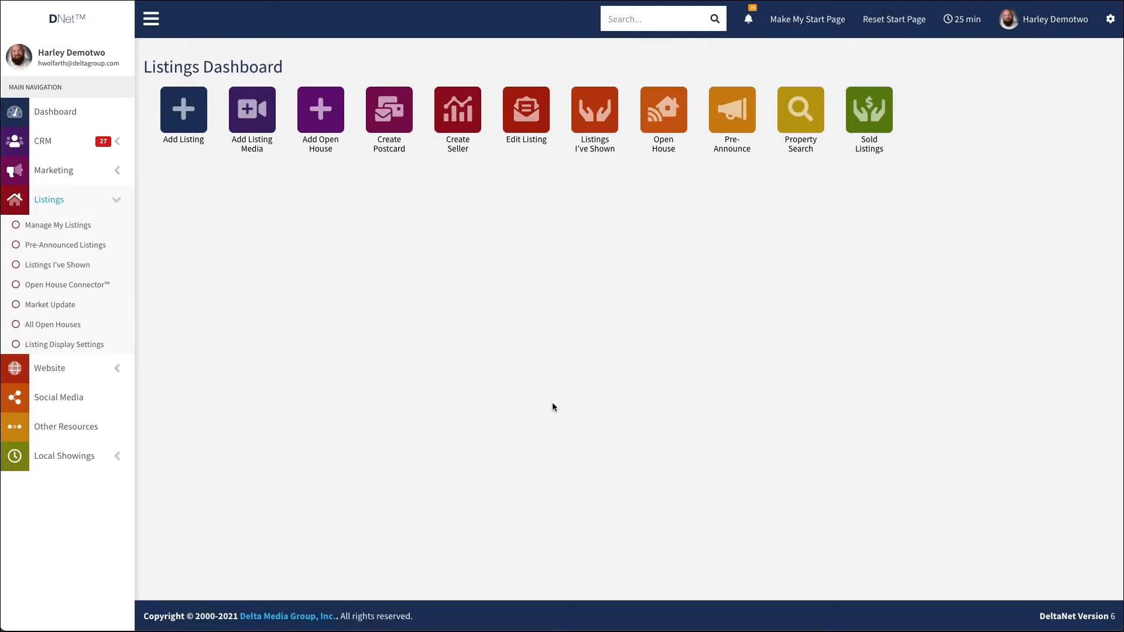
click(67, 228)
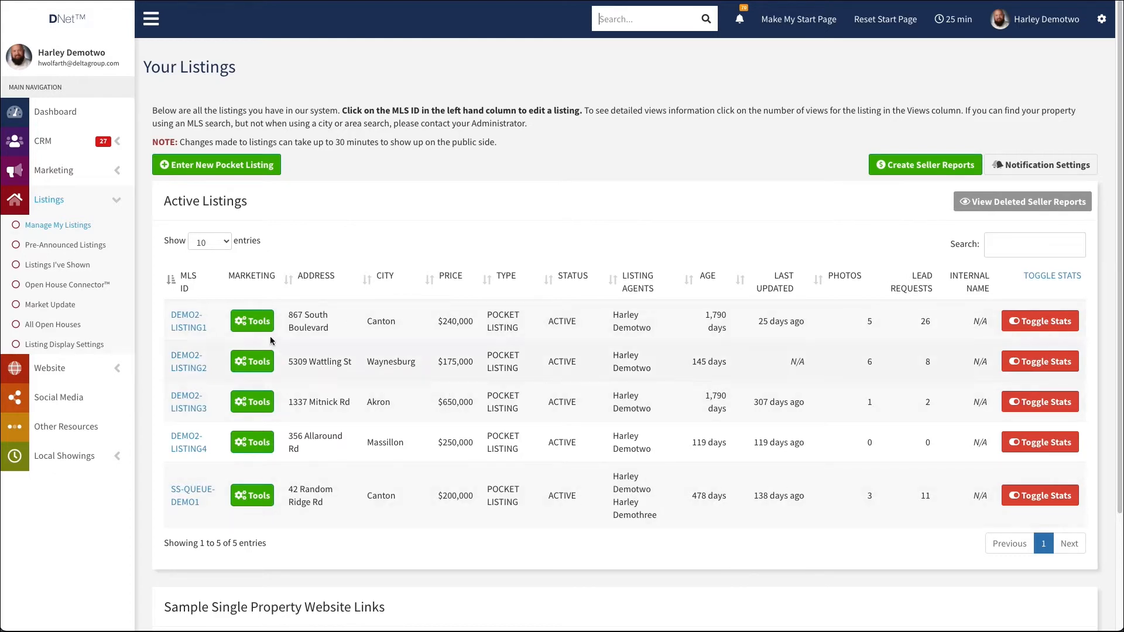
click(255, 324)
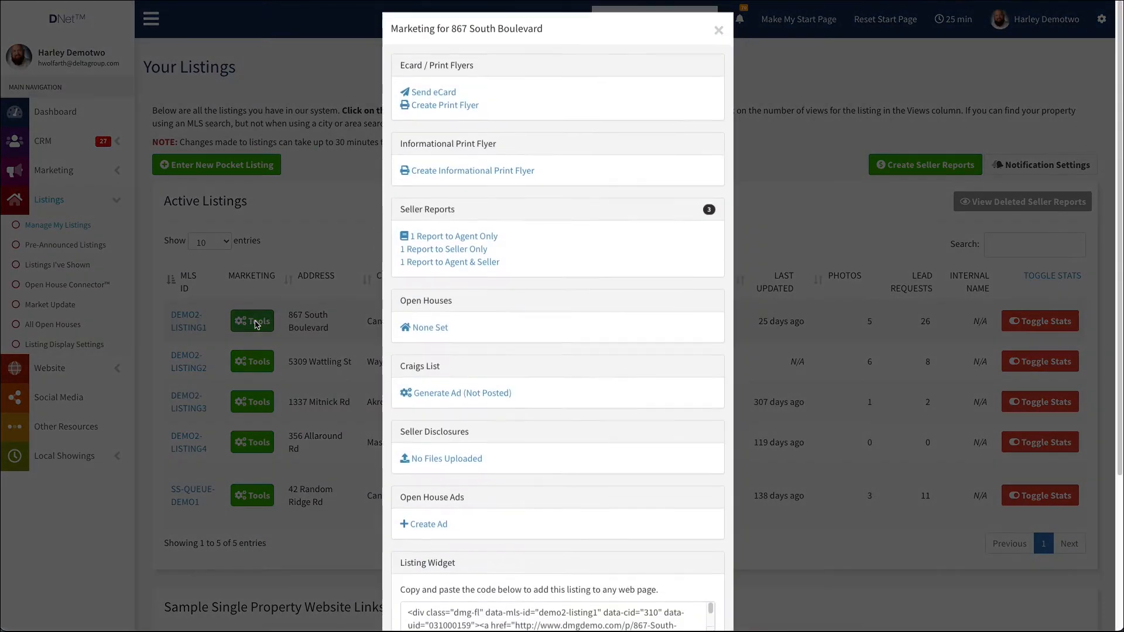
drag(394, 215, 463, 220)
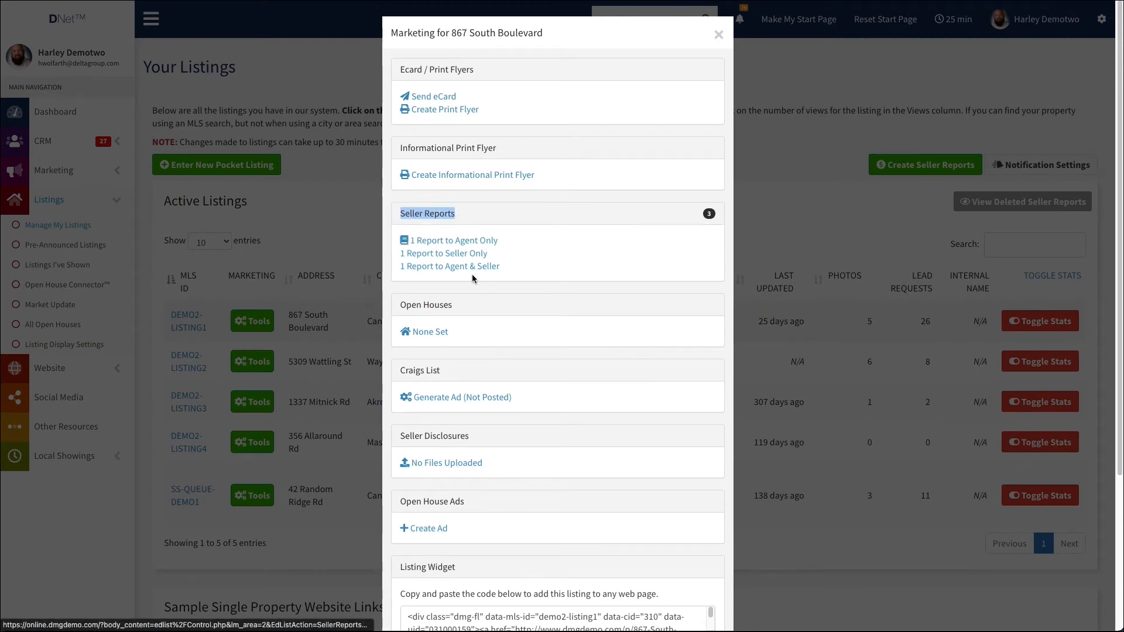
click(332, 232)
click(248, 446)
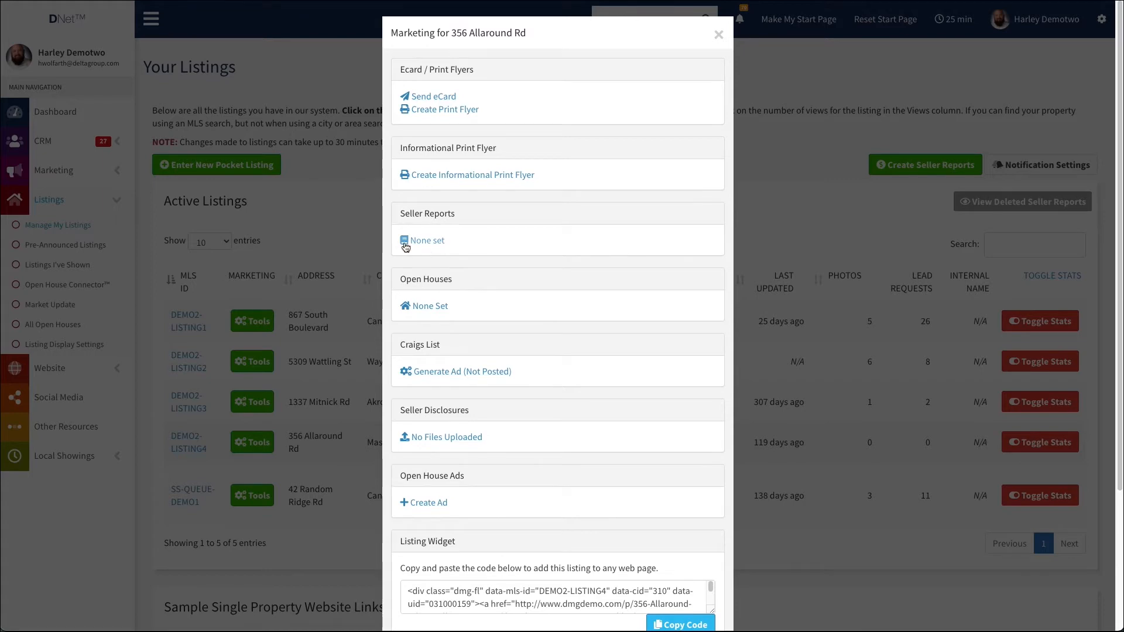
click(720, 36)
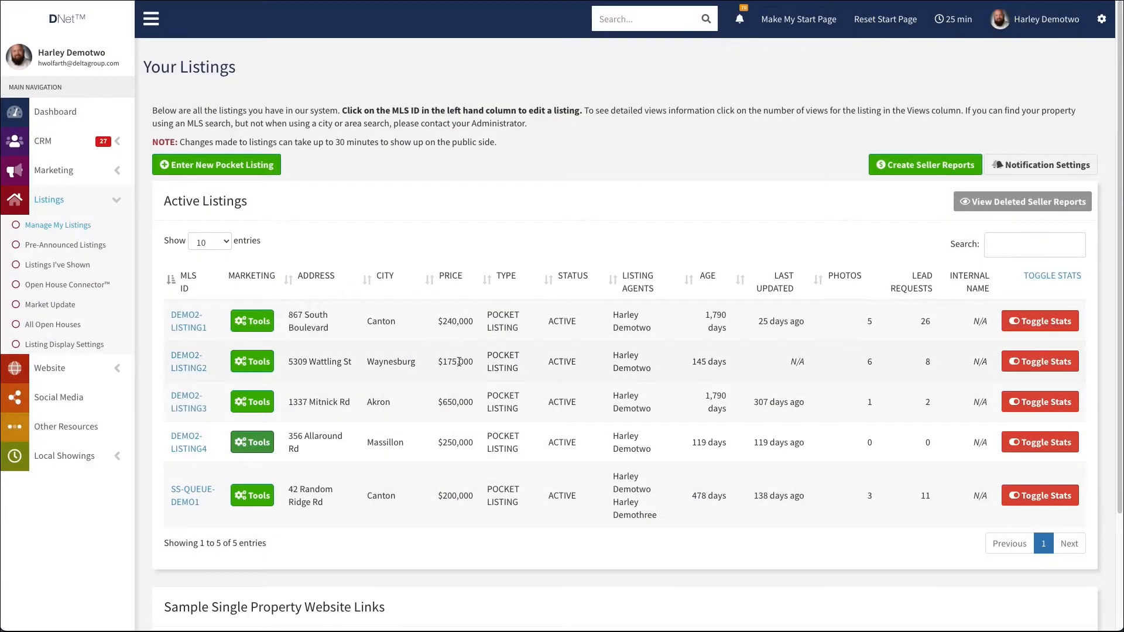
click(253, 321)
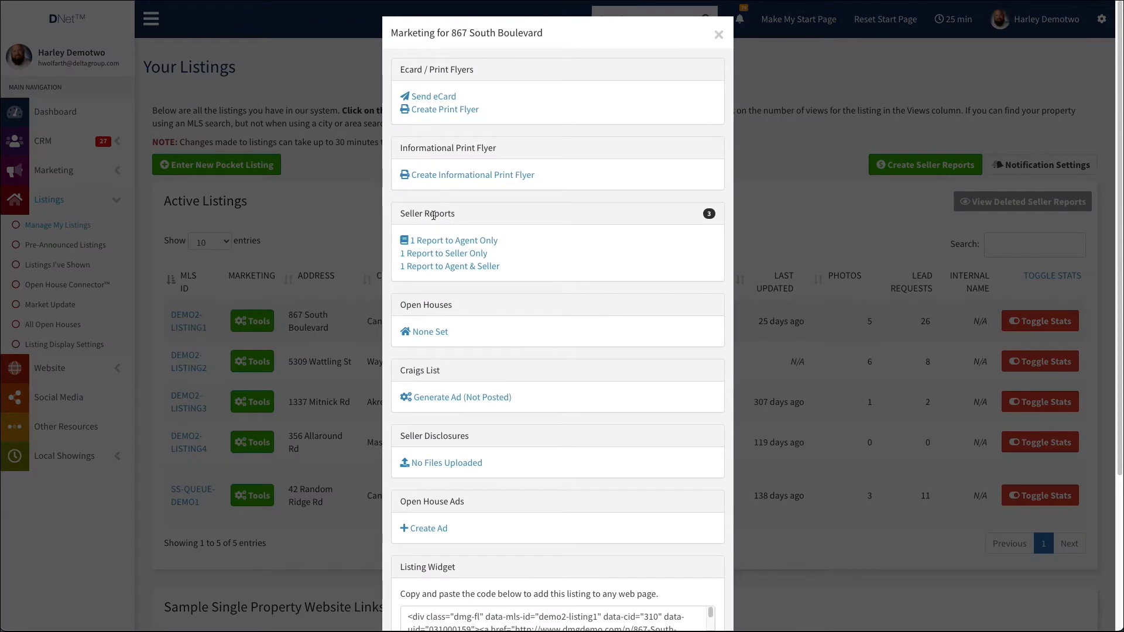
click(444, 254)
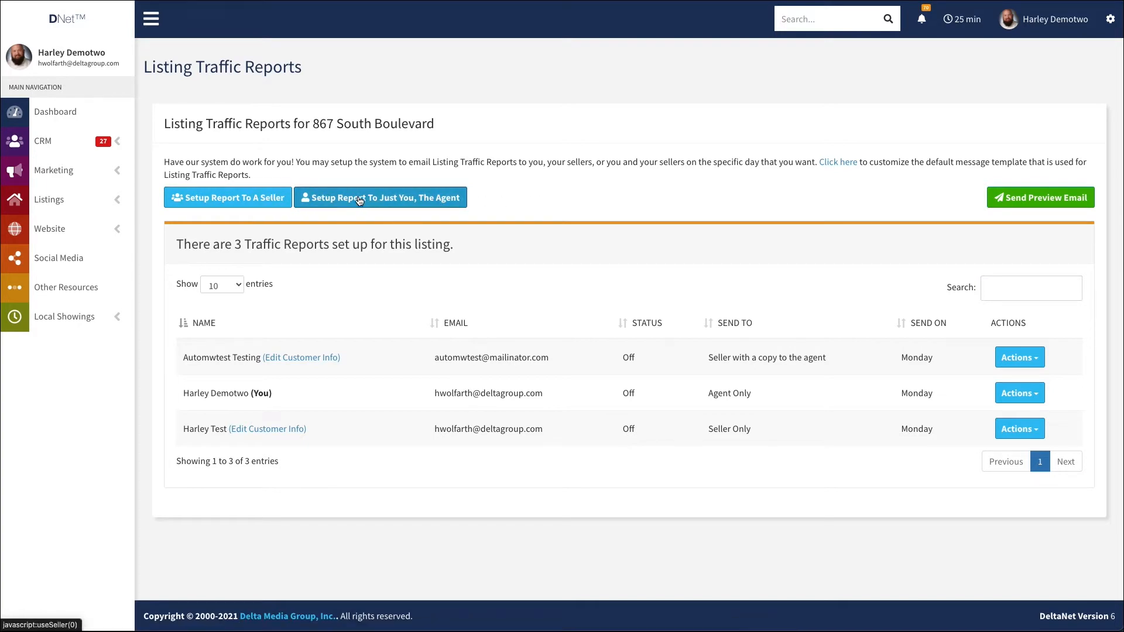
click(224, 199)
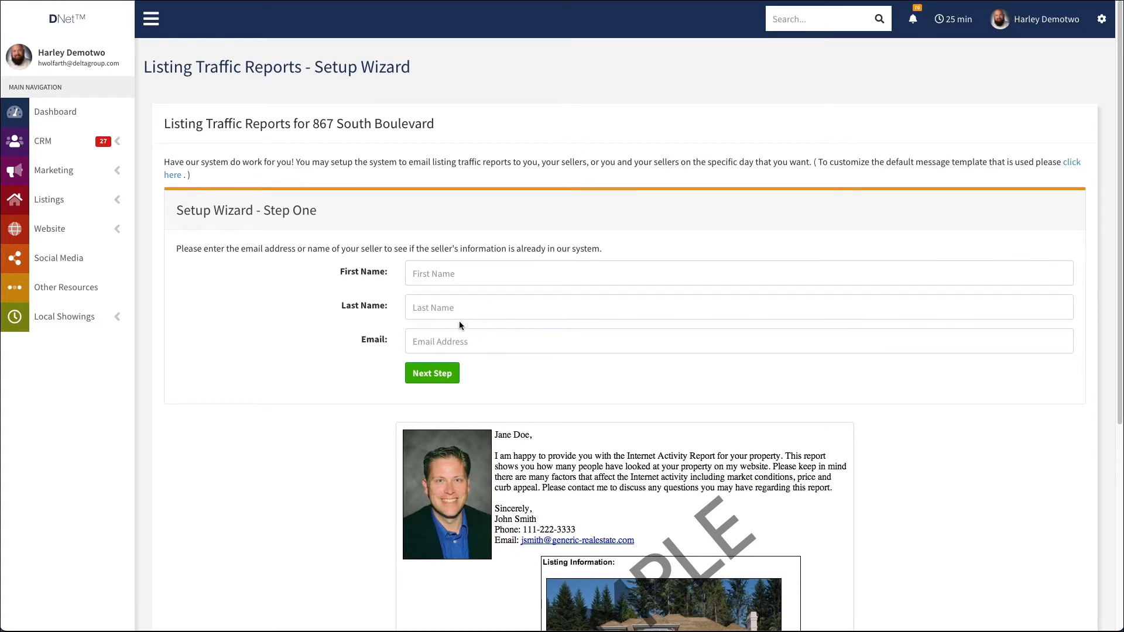
Enter the seller's first name and last name in step one of the setup wizard
click(442, 275)
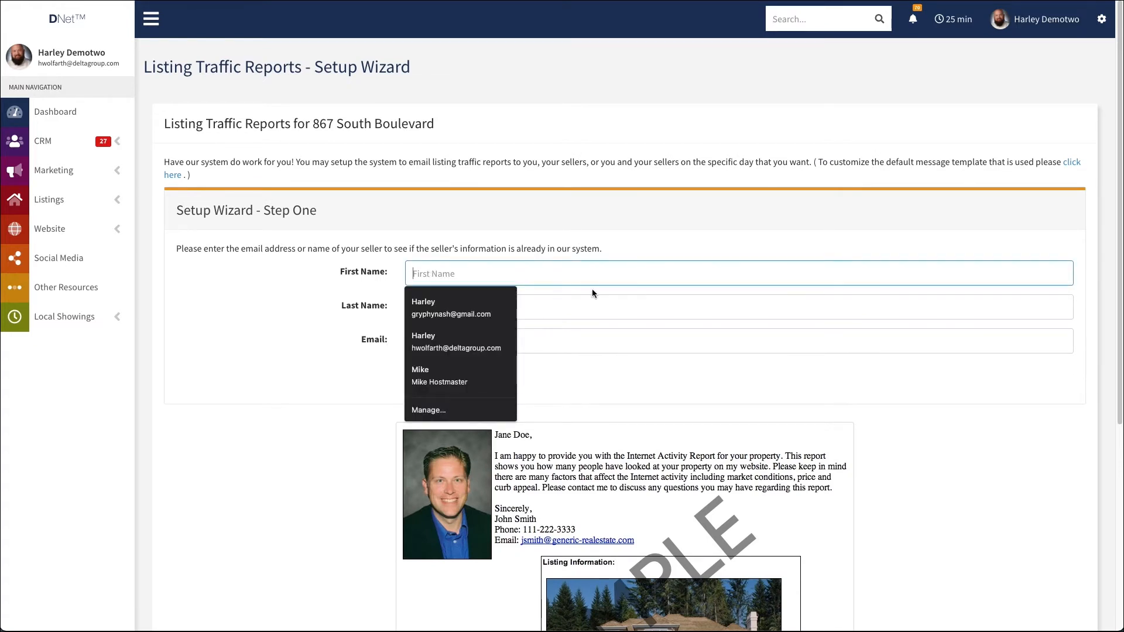
text(techtuesday)
key(Tab)
text(tes)
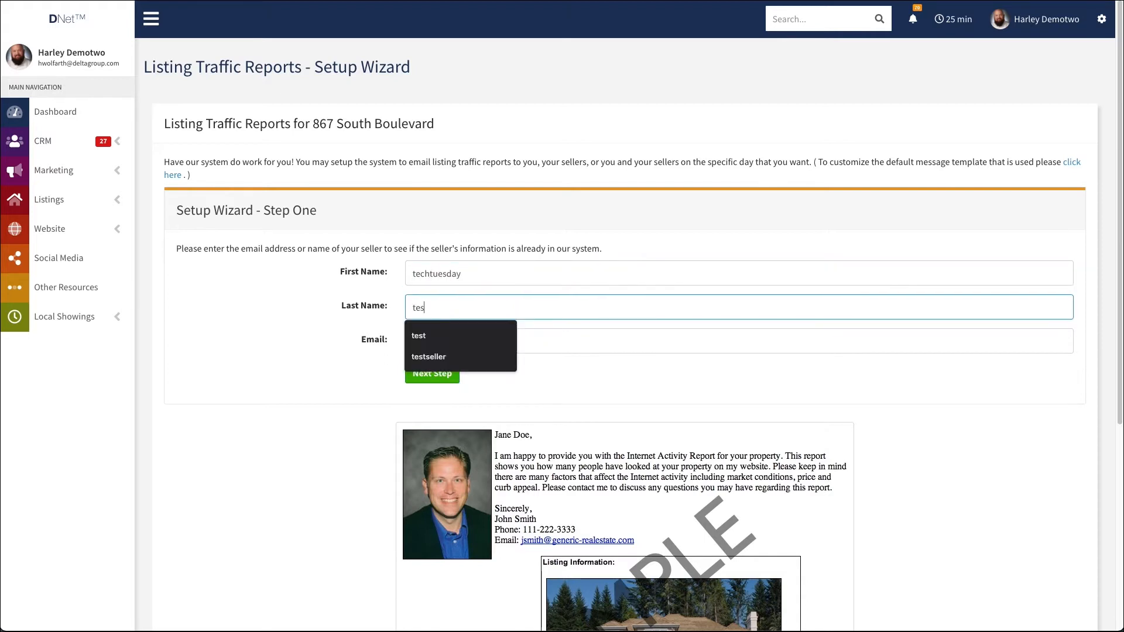
text(seller)
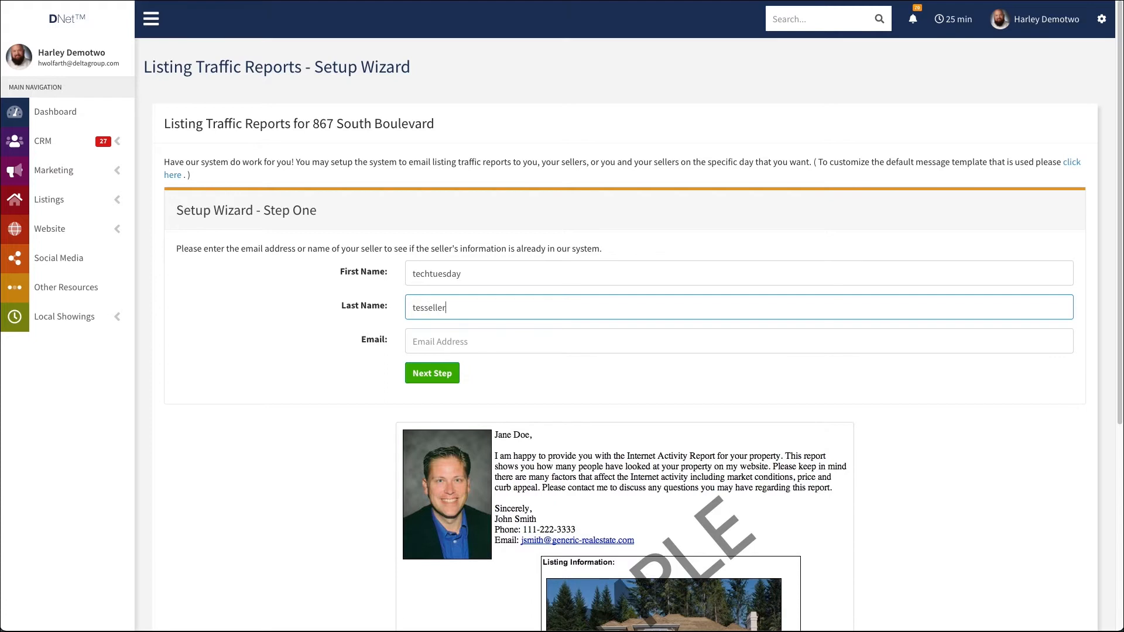
key(BackSpace)
key(BackSpace)
key(BackSpace)
text(tseler)
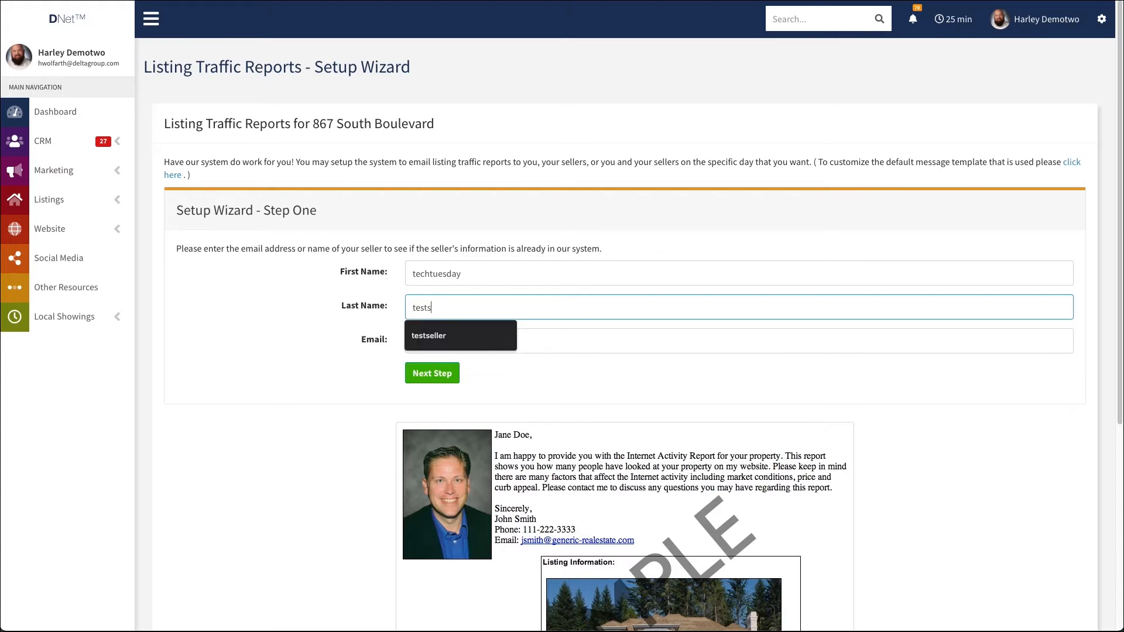
key(BackSpace)
key(BackSpace)
key(BackSpace)
text(ller)
Fill in the seller's email address and proceed to step two of the wizard
key(Tab)
text(tt)
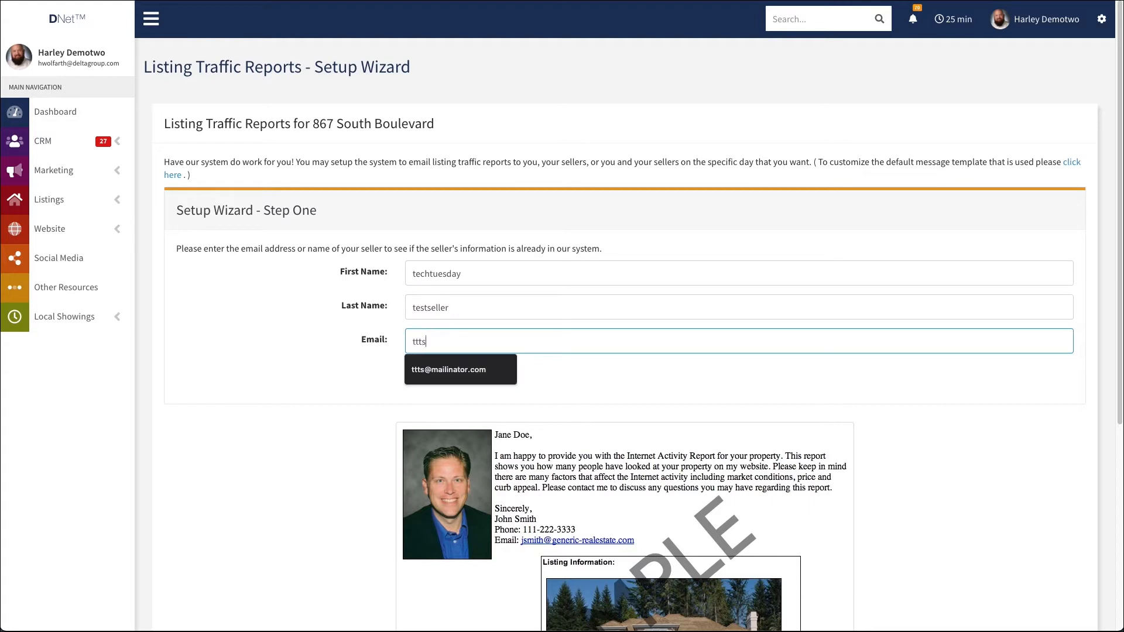
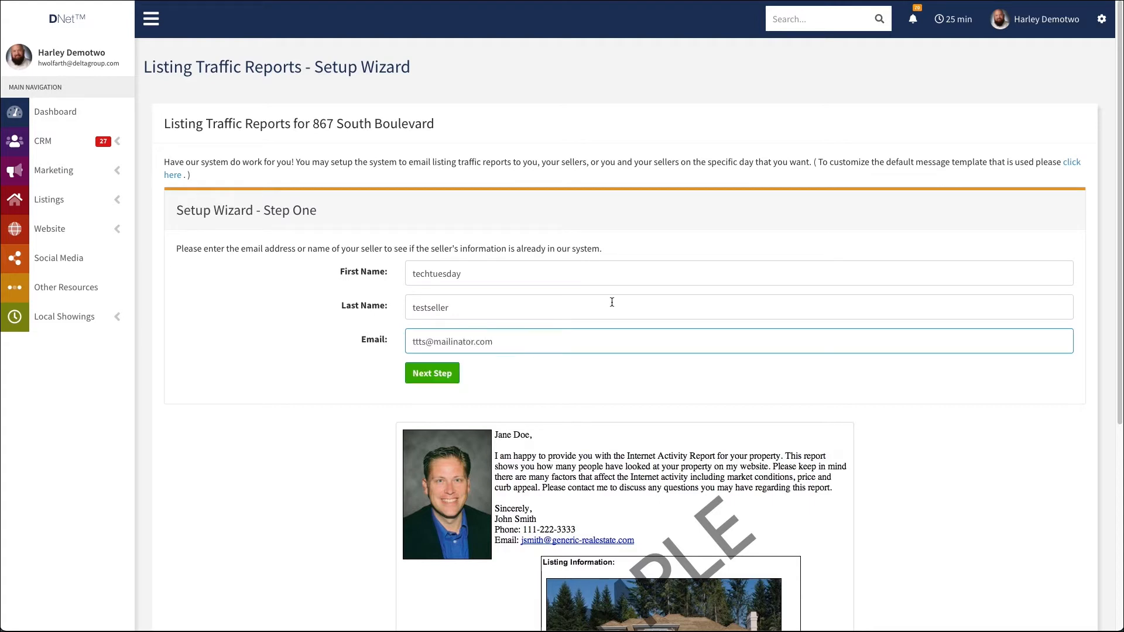
click(439, 373)
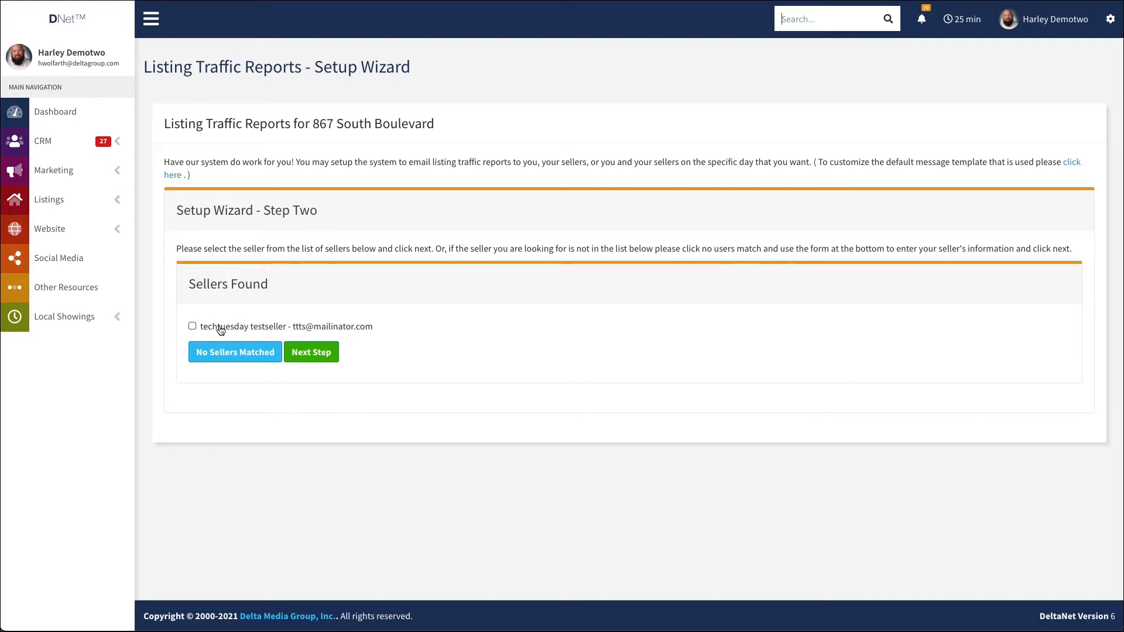
Select the matching seller under Sellers Found and proceed to step three of the wizard
click(192, 325)
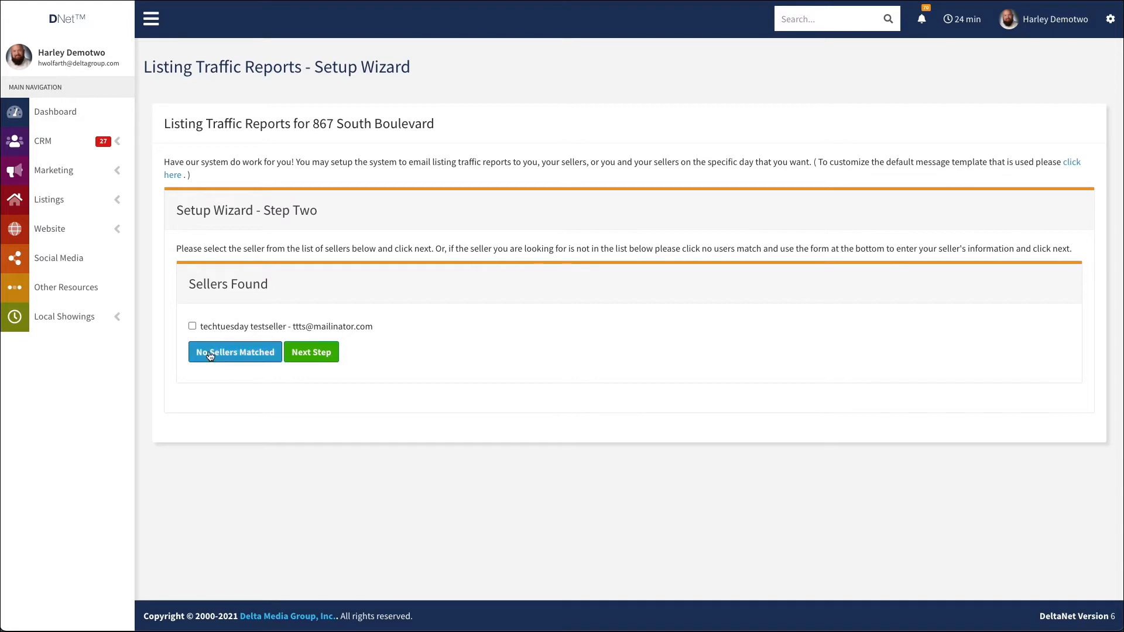
click(192, 326)
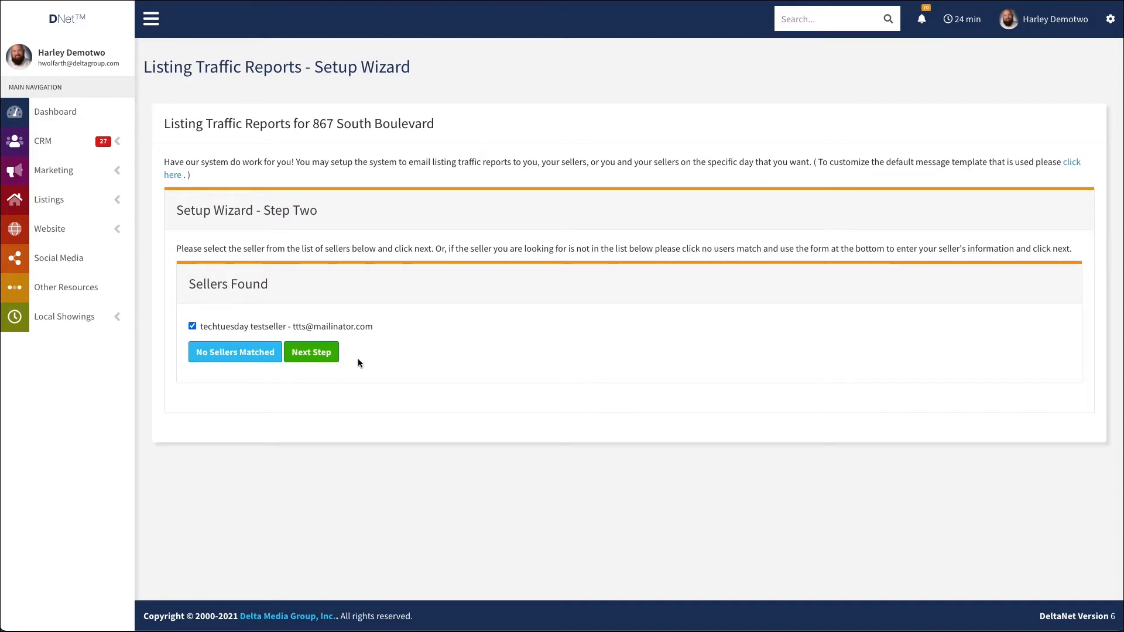
click(322, 359)
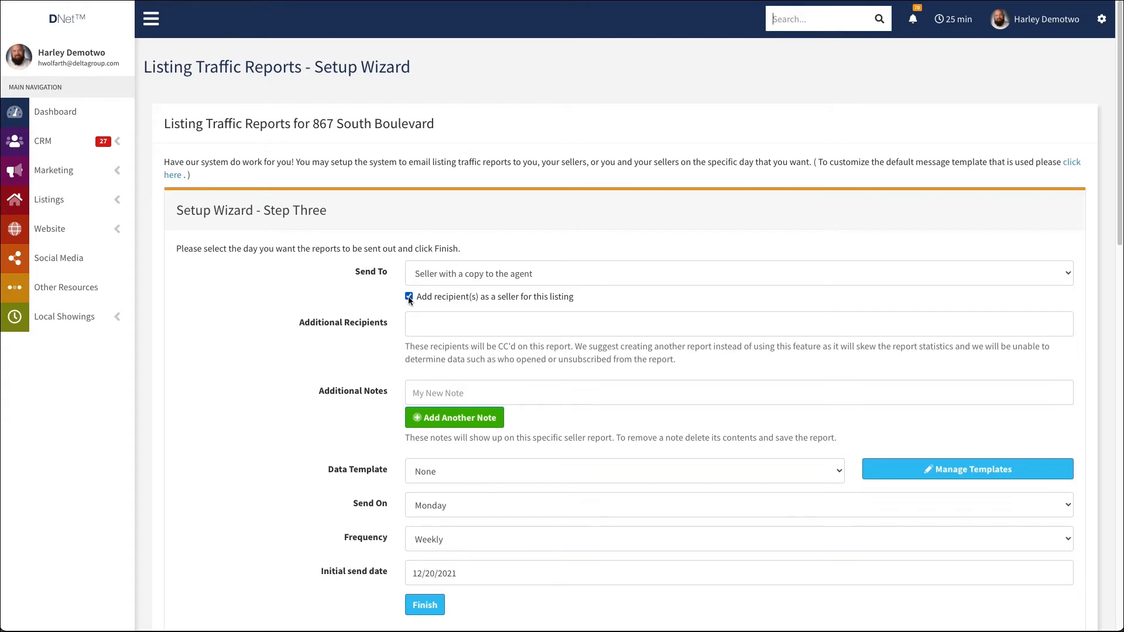
Try the Seller Only and Agent Only recipient options, and set Send To back to Seller with a copy to the agent
click(419, 322)
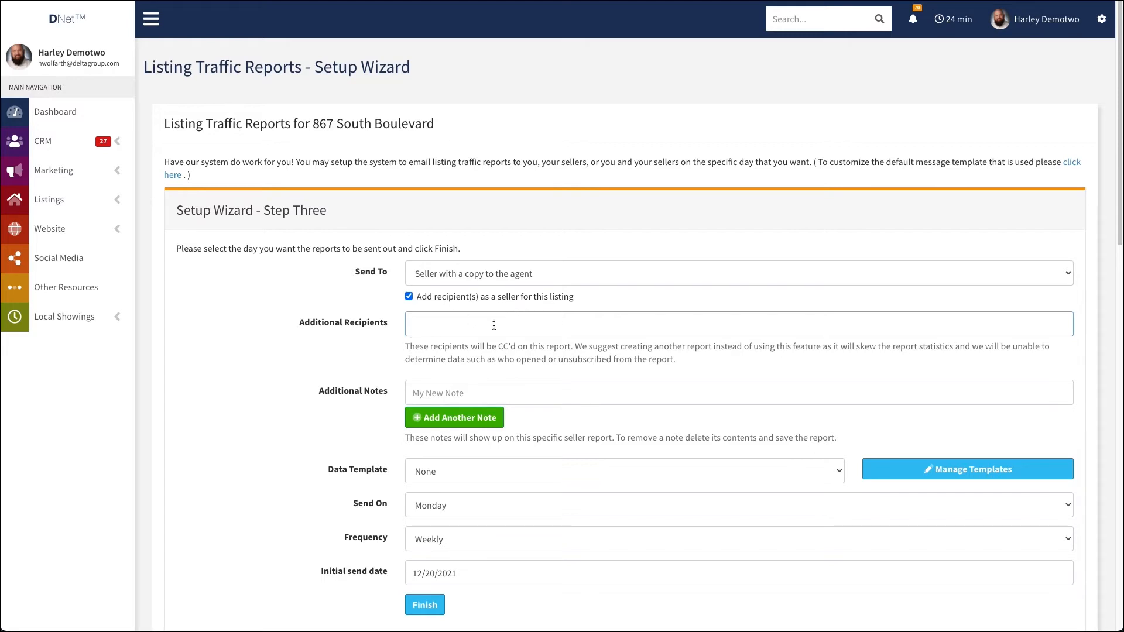
click(530, 273)
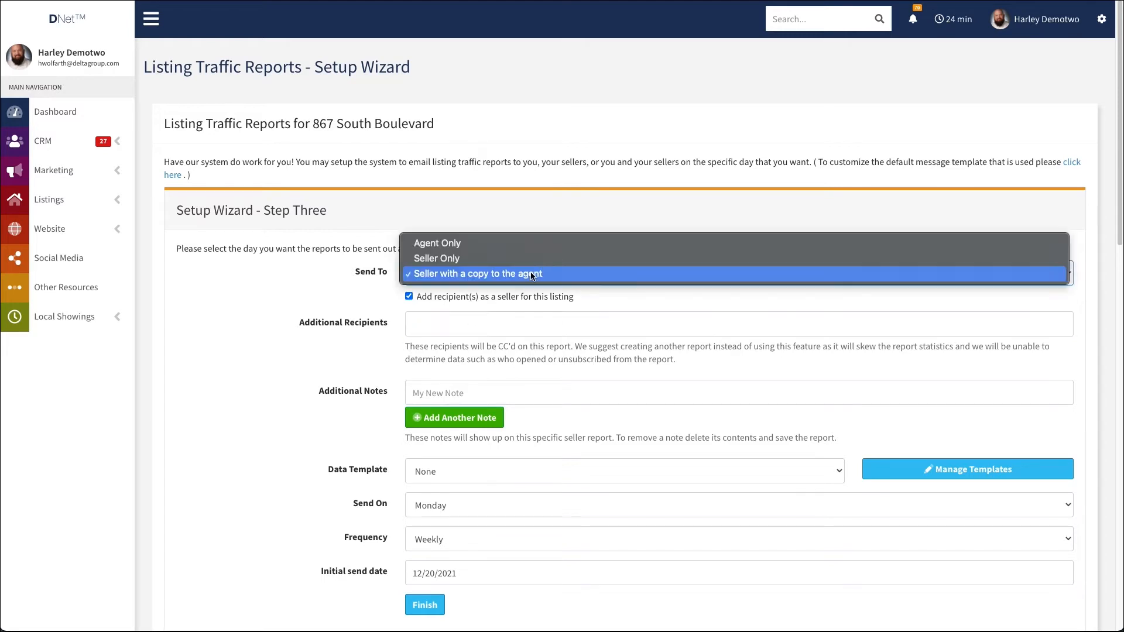
click(532, 259)
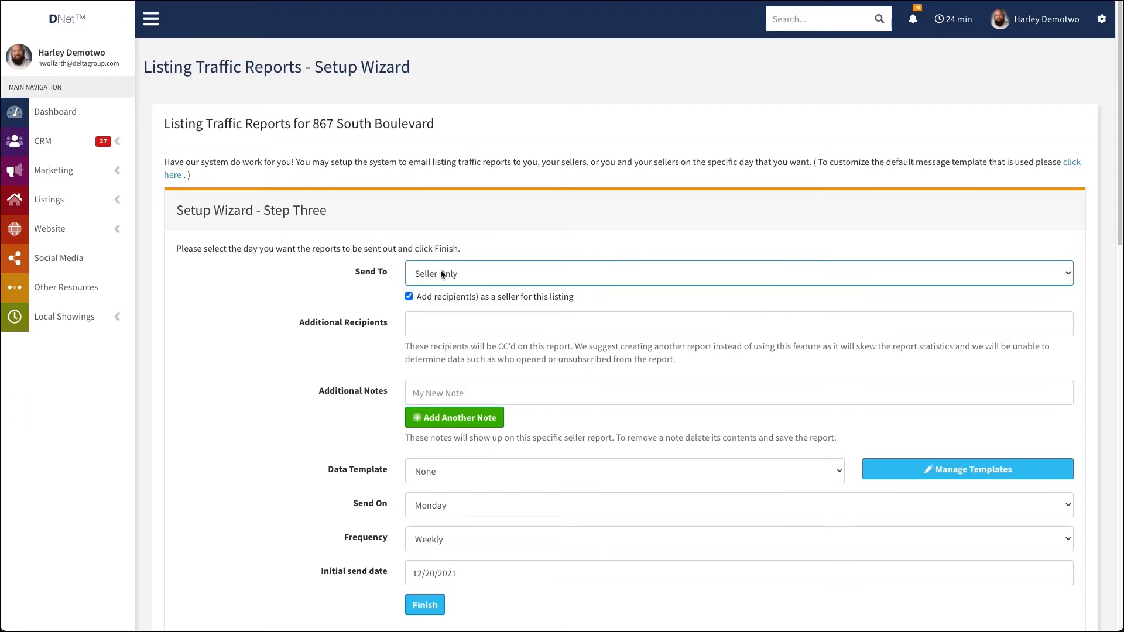
click(455, 274)
click(468, 262)
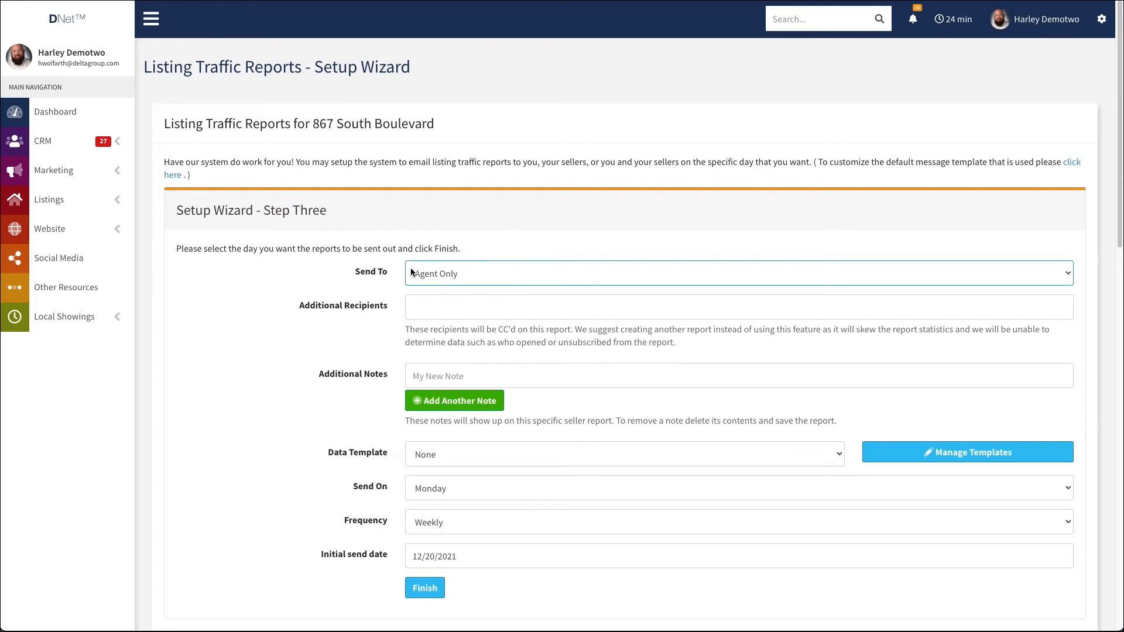
click(472, 266)
click(459, 303)
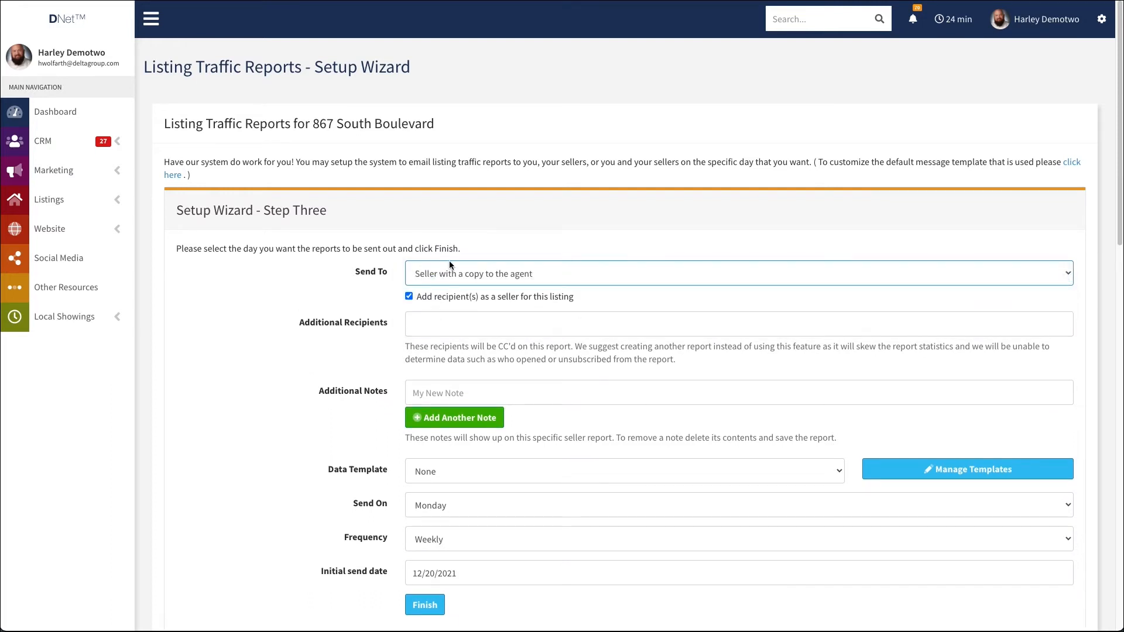
Enter "My test note" as an additional note for the report and add a second, empty note line
scroll(450, 265, down, 3)
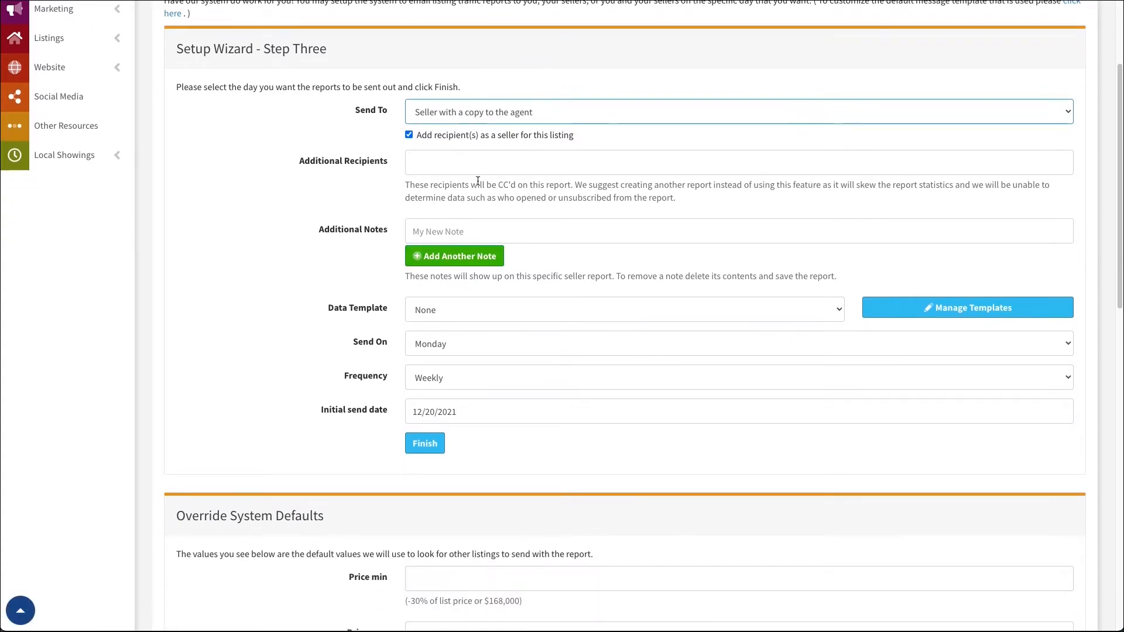
click(536, 170)
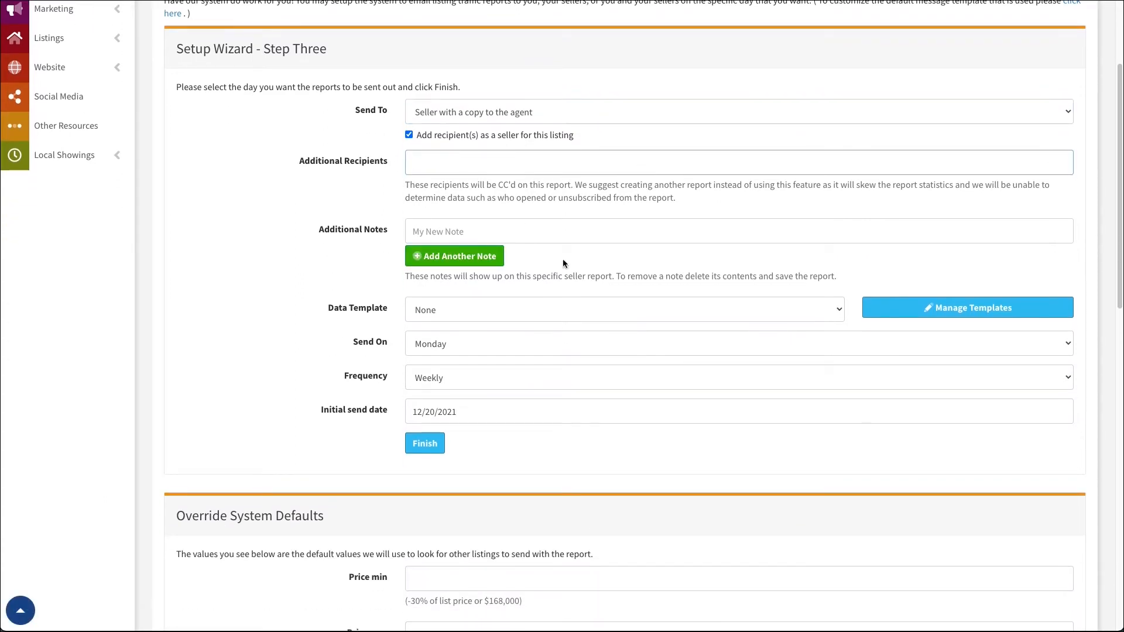
click(476, 234)
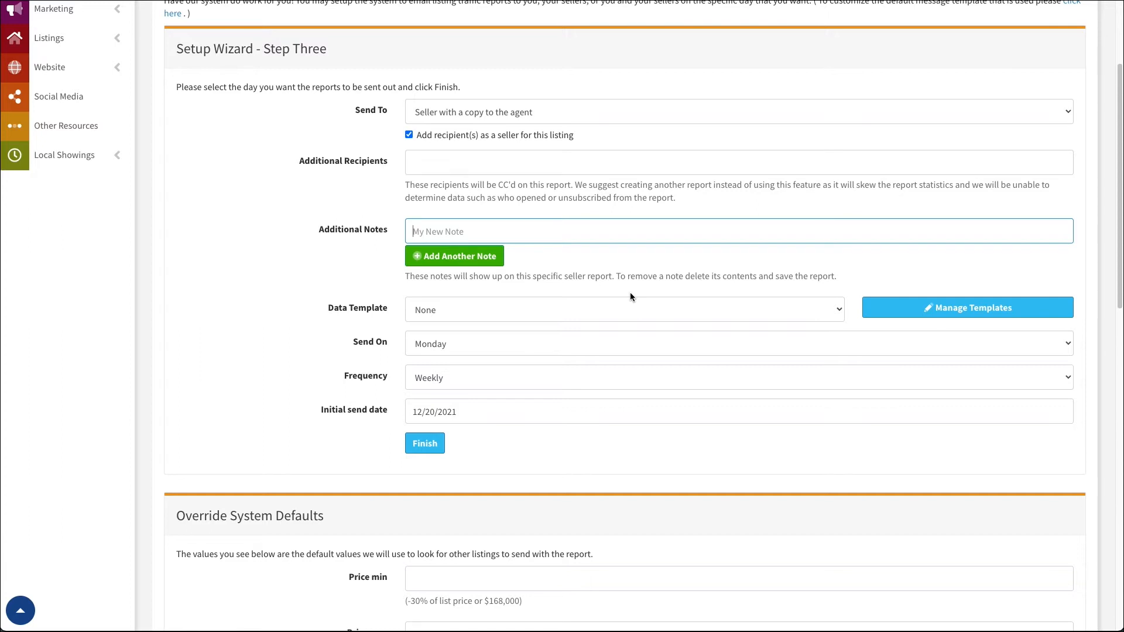
text(My test note)
click(470, 257)
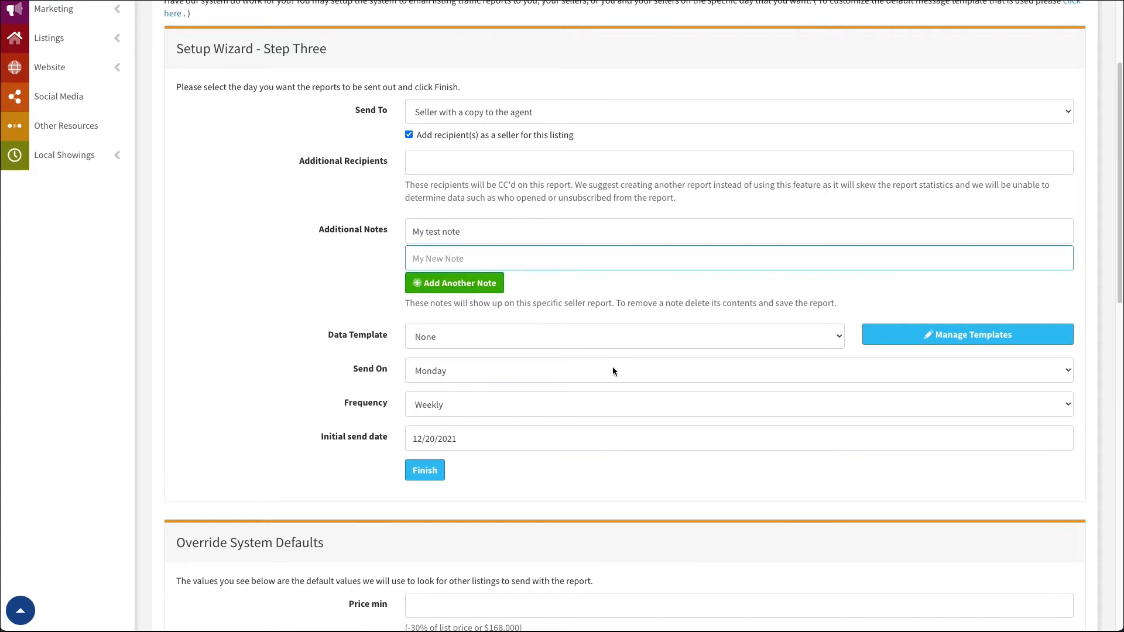
Review the report's schedule settings and the Override System Defaults criteria for other listings
scroll(485, 214, down, 2)
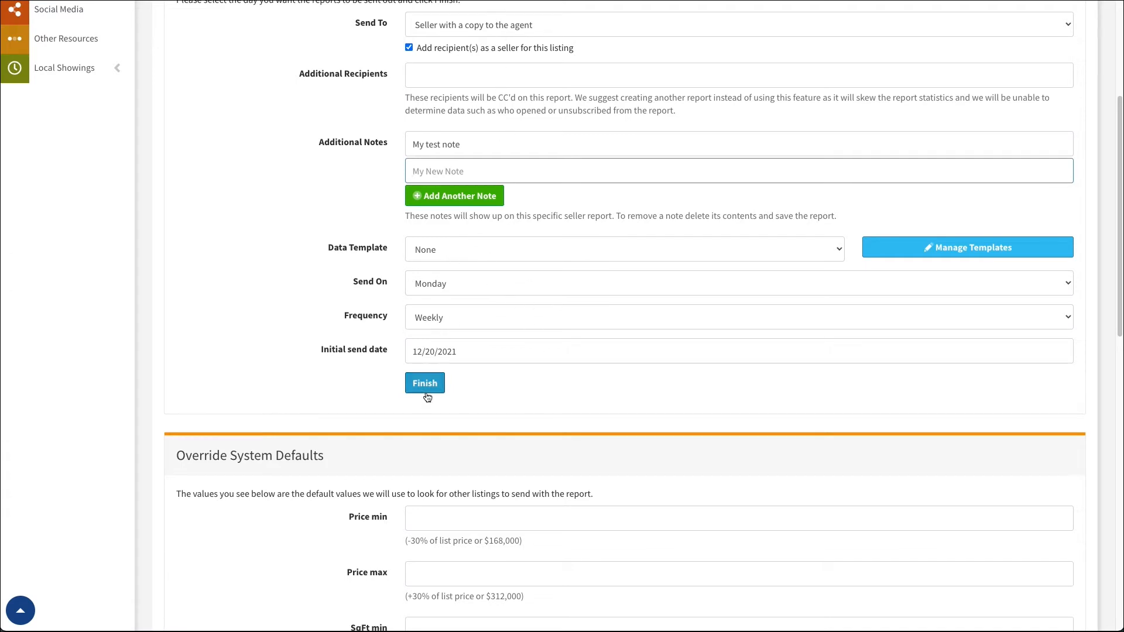
scroll(424, 402, down, 5)
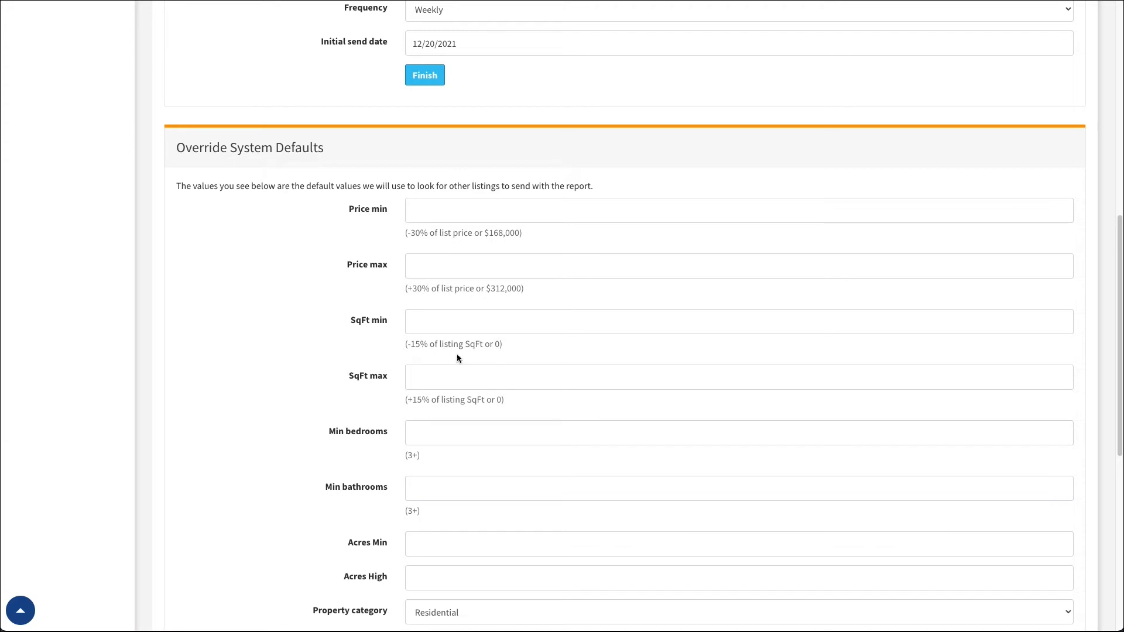
scroll(486, 410, up, 4)
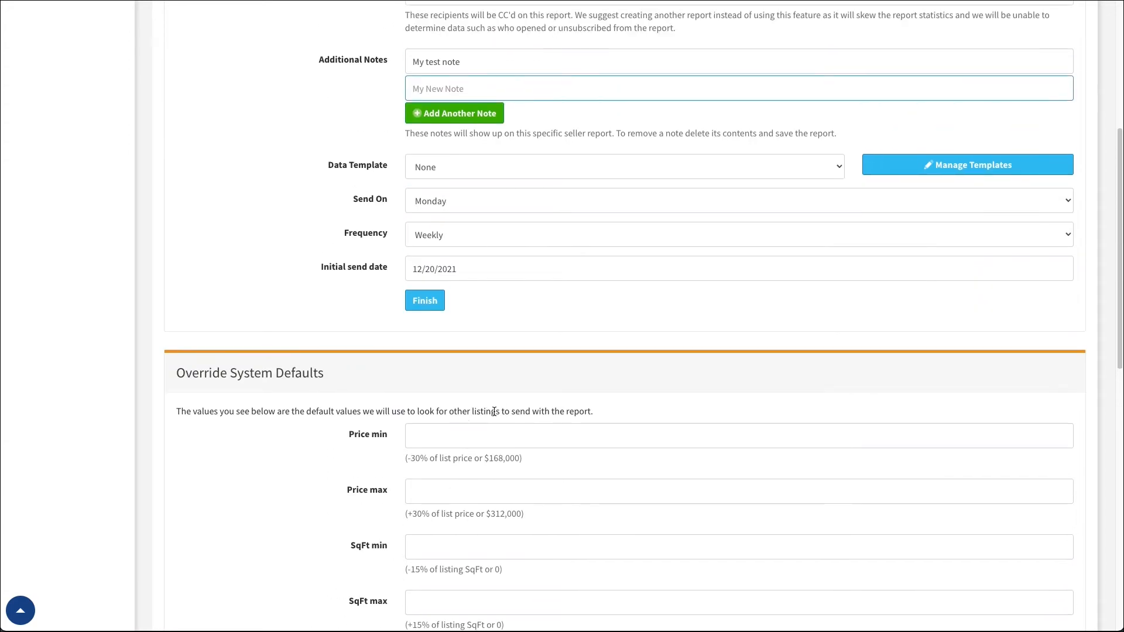
Try My first template as the report's data template, and set Data Template back to None
scroll(492, 413, down, 1)
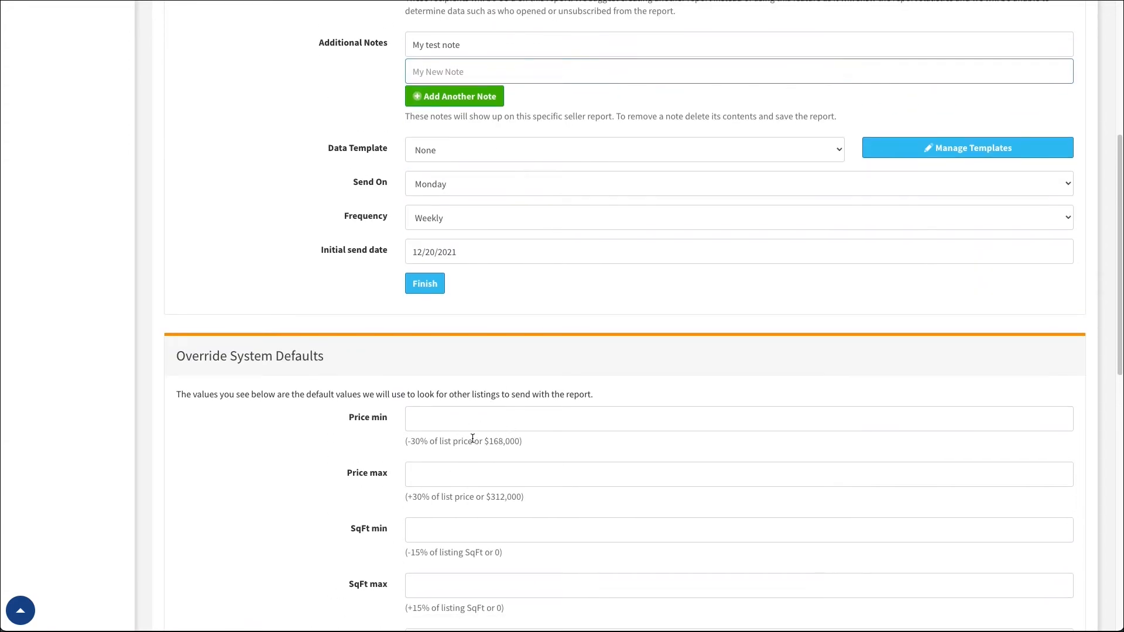
scroll(472, 438, up, 1)
scroll(485, 466, down, 3)
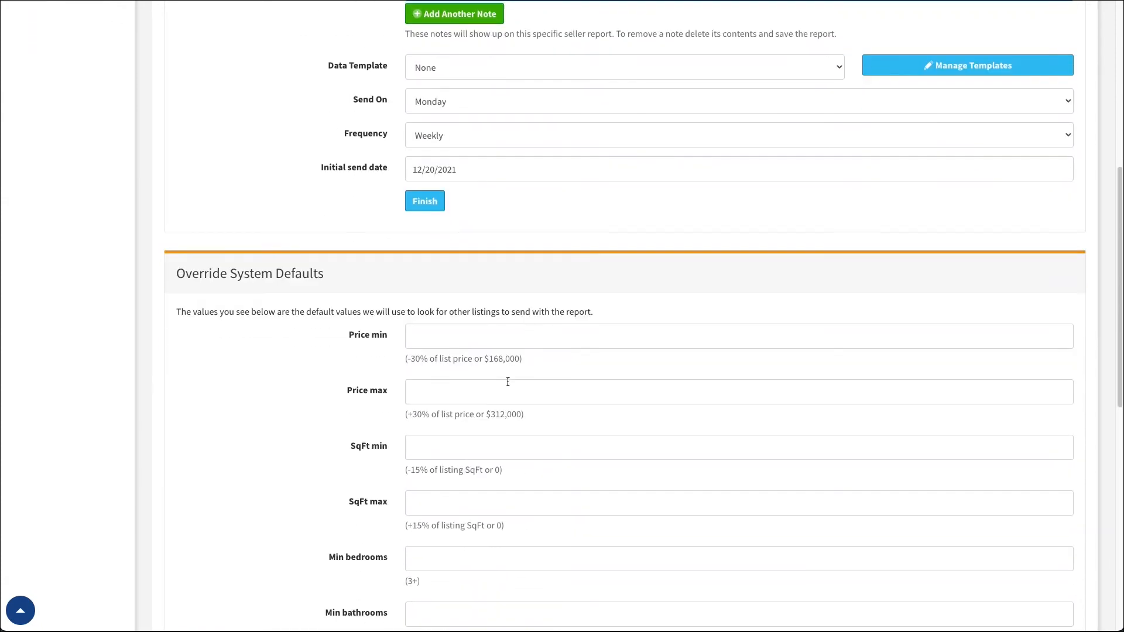
scroll(492, 504, down, 3)
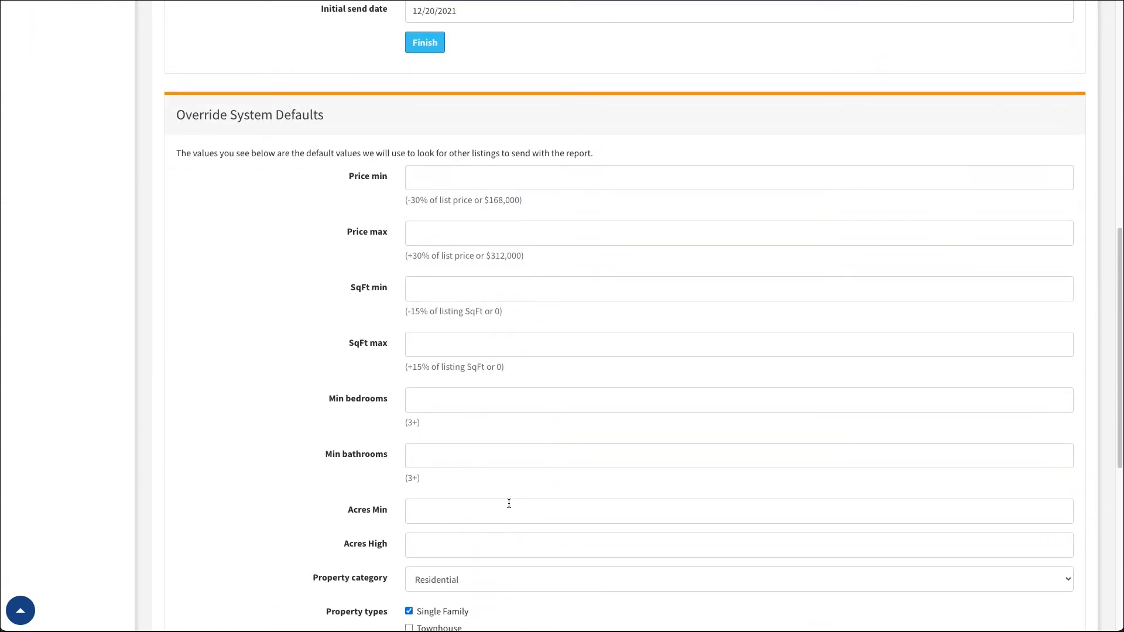
scroll(520, 510, up, 11)
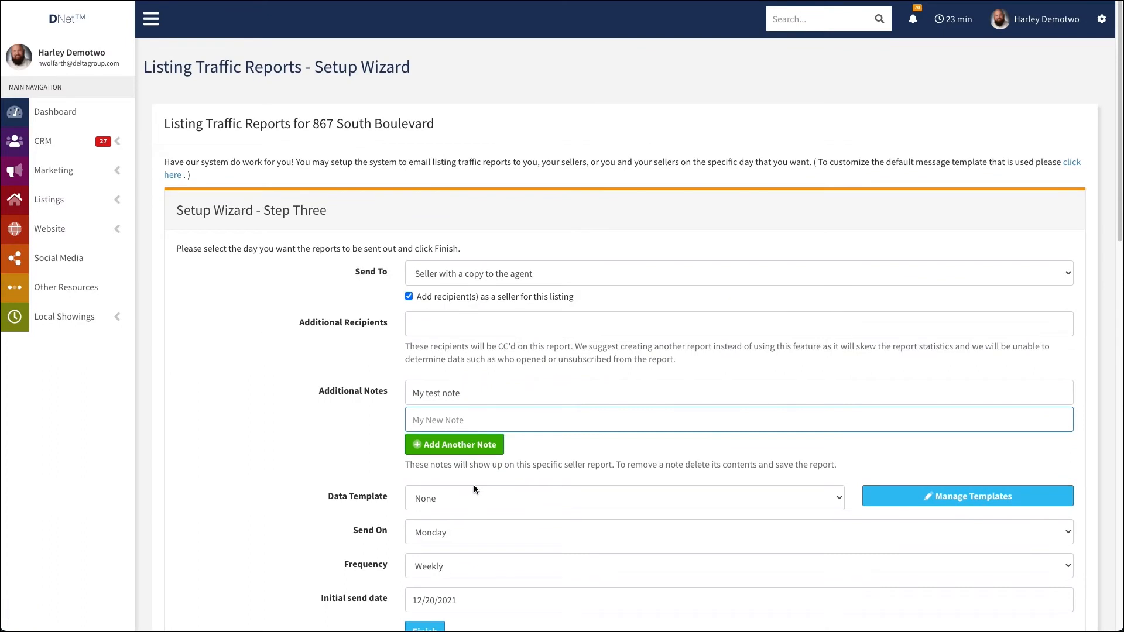
scroll(463, 434, down, 1)
click(469, 441)
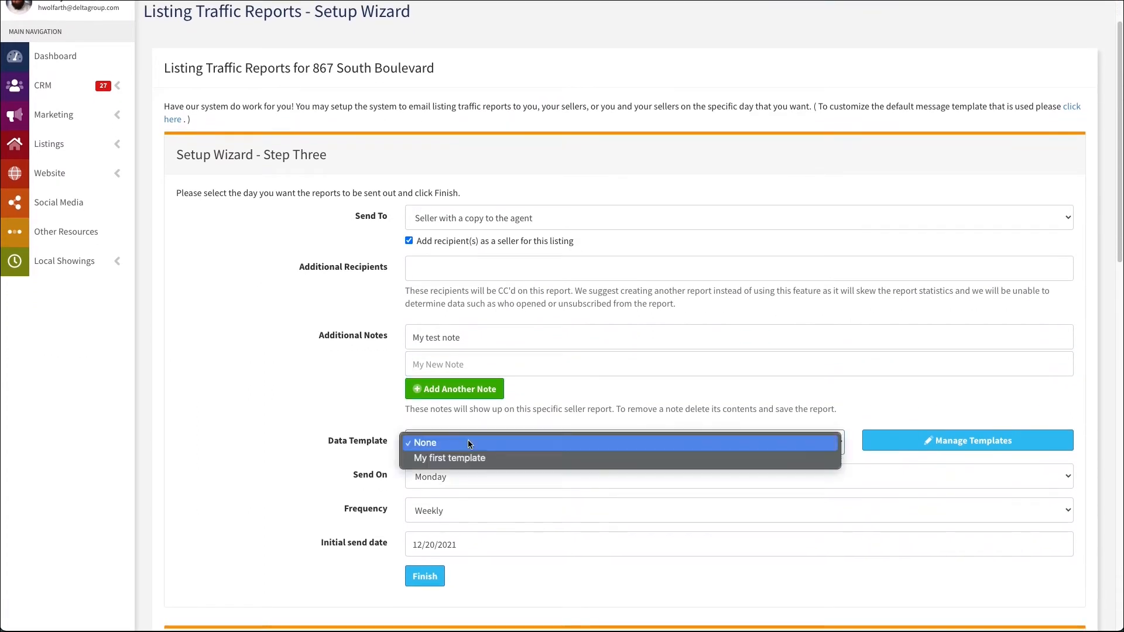
click(486, 460)
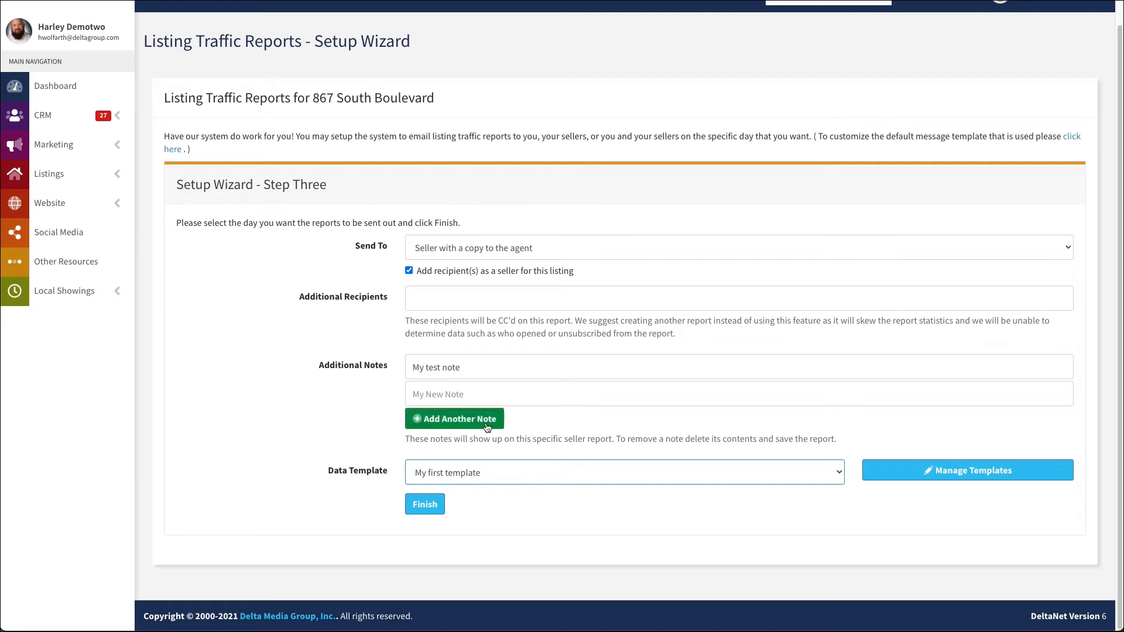
click(481, 476)
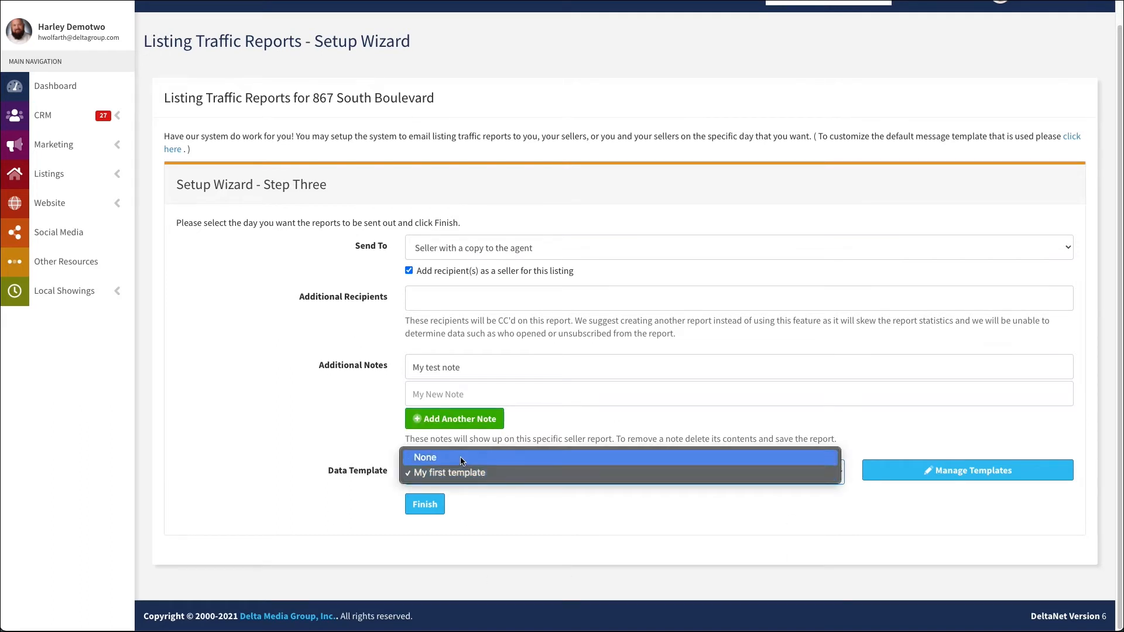
click(461, 461)
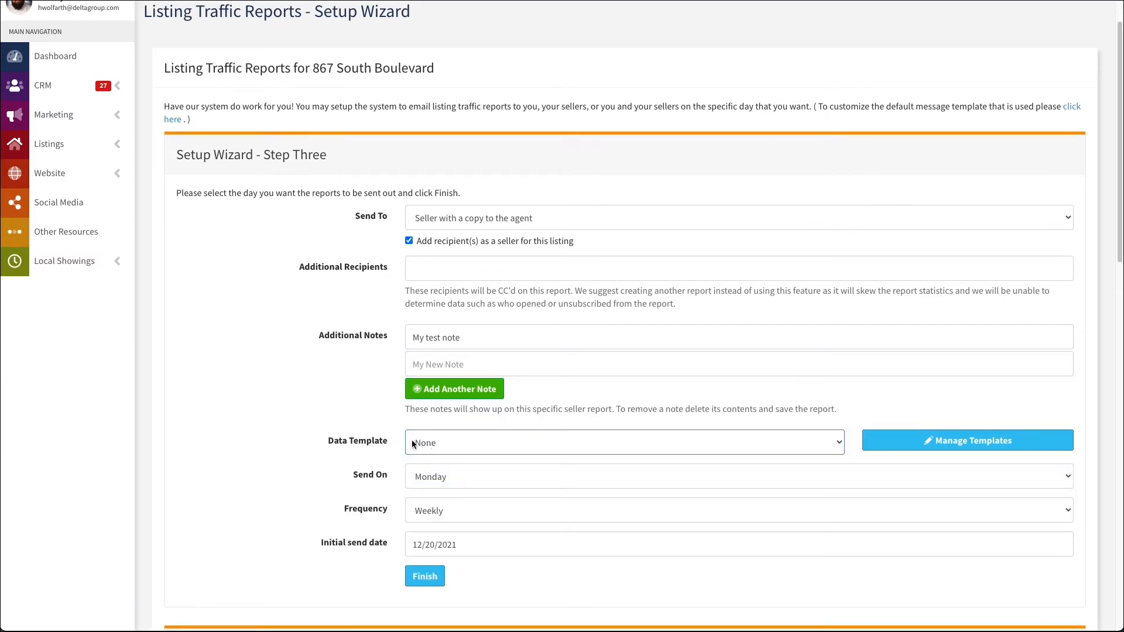
Open the management page for listing traffic report data templates and start adding a new template
click(969, 442)
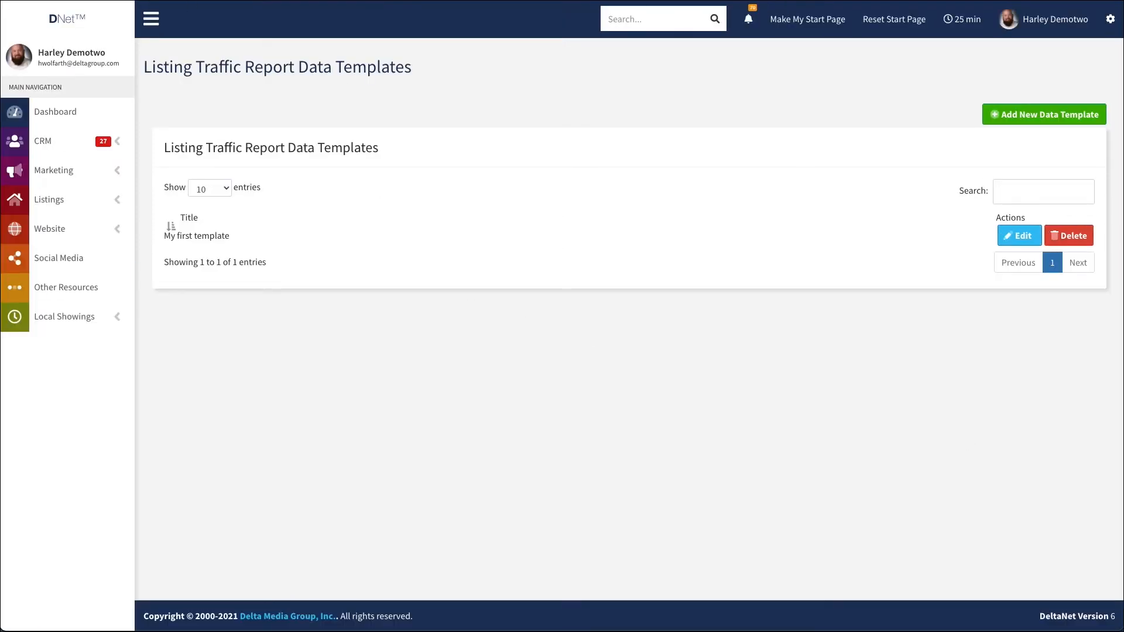
key(alt+Left)
click(1047, 119)
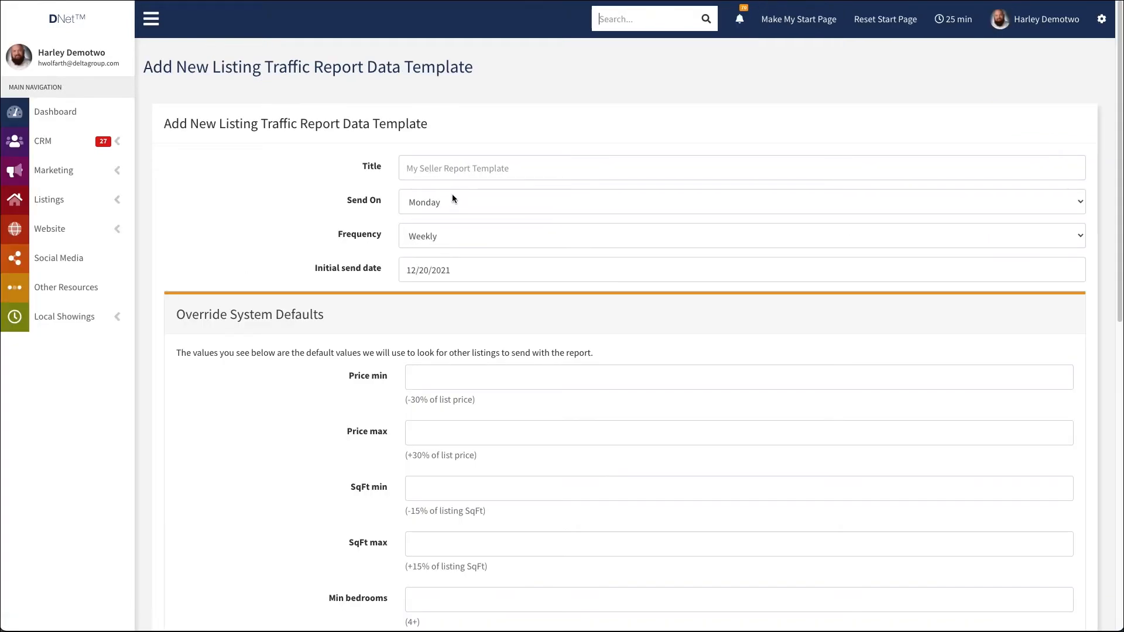
Try the Bi-weekly and Monthly frequencies for the new template, and set Frequency back to Weekly
click(440, 235)
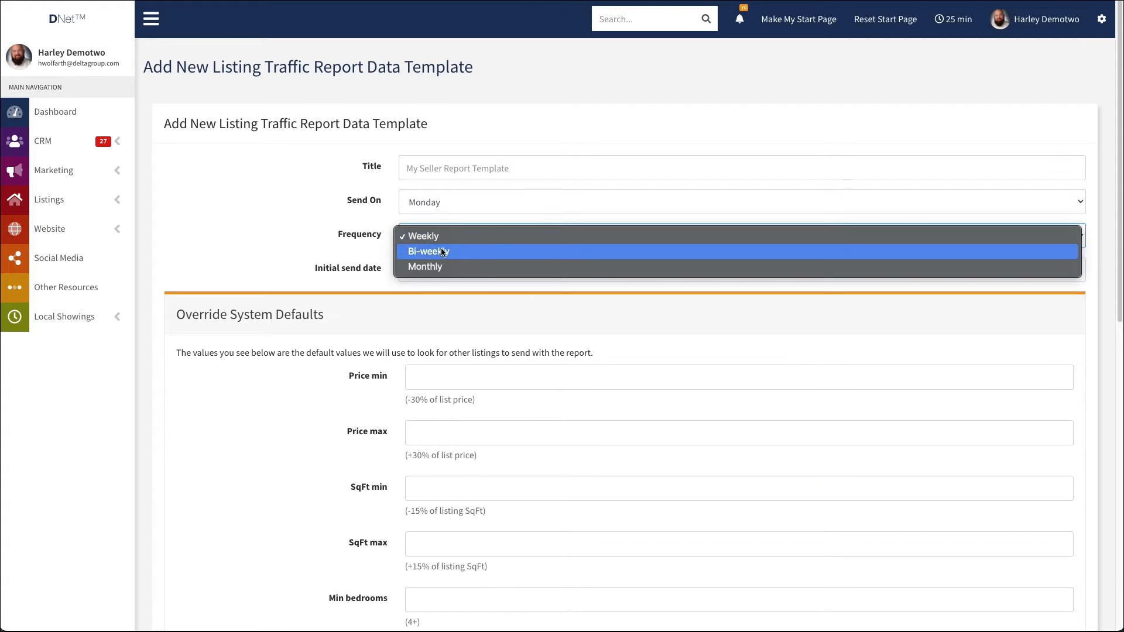
click(459, 251)
click(460, 245)
click(462, 252)
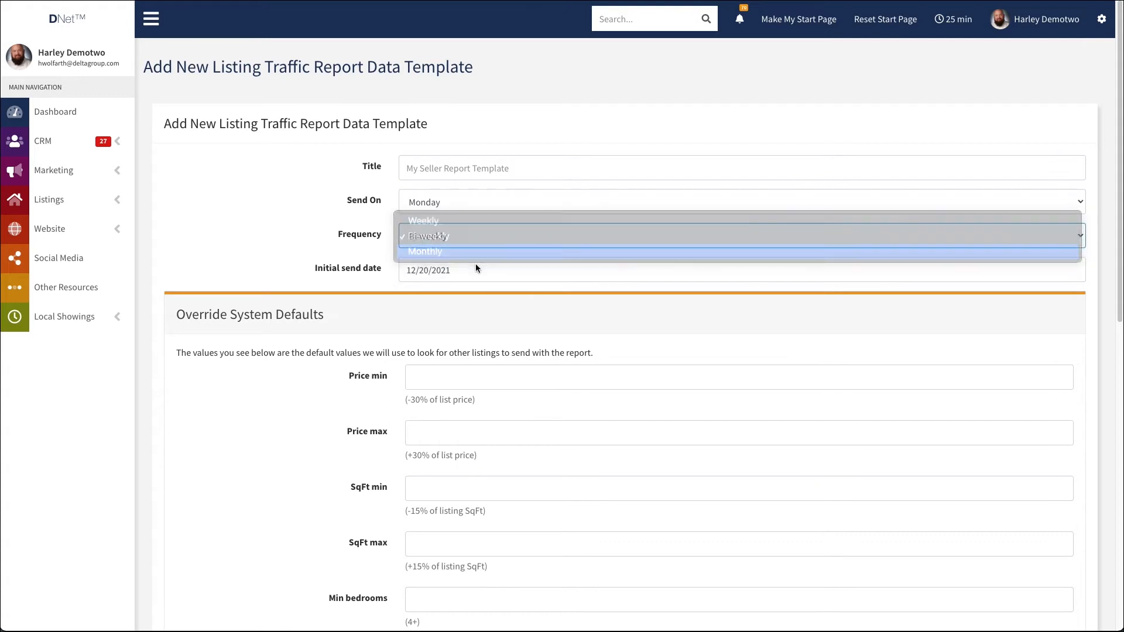
click(451, 235)
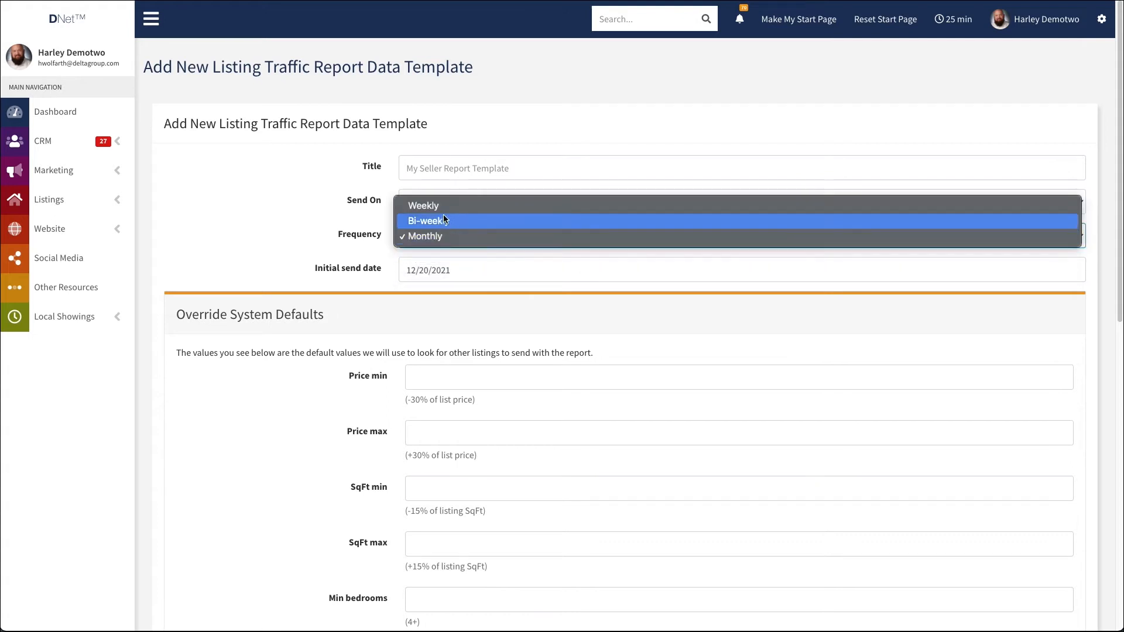
click(439, 207)
click(446, 234)
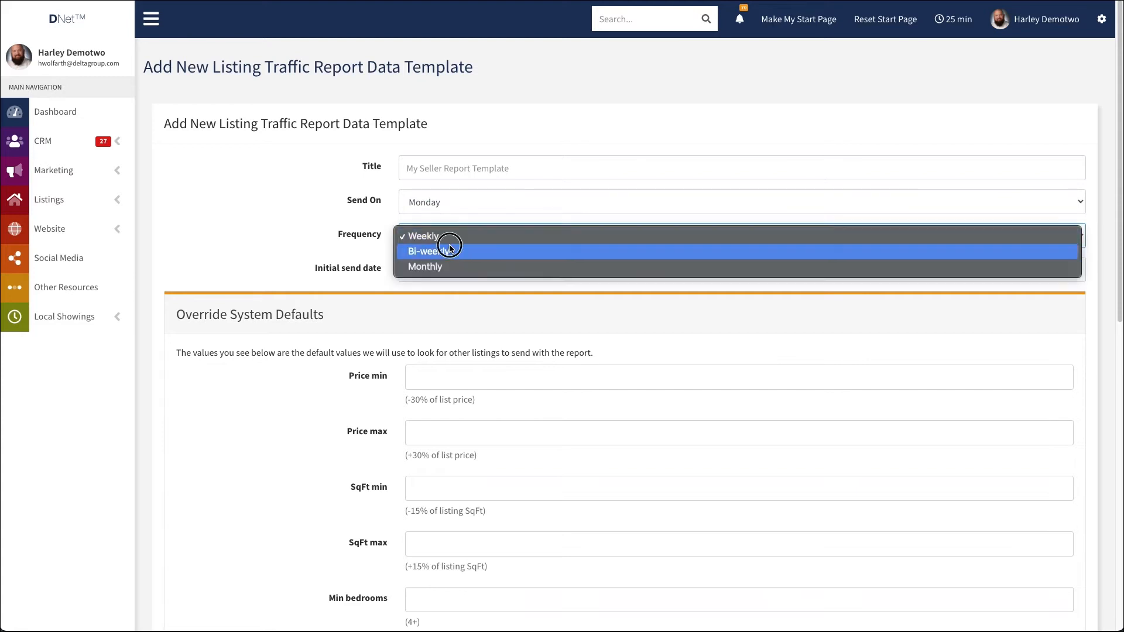
click(450, 245)
click(448, 236)
click(452, 218)
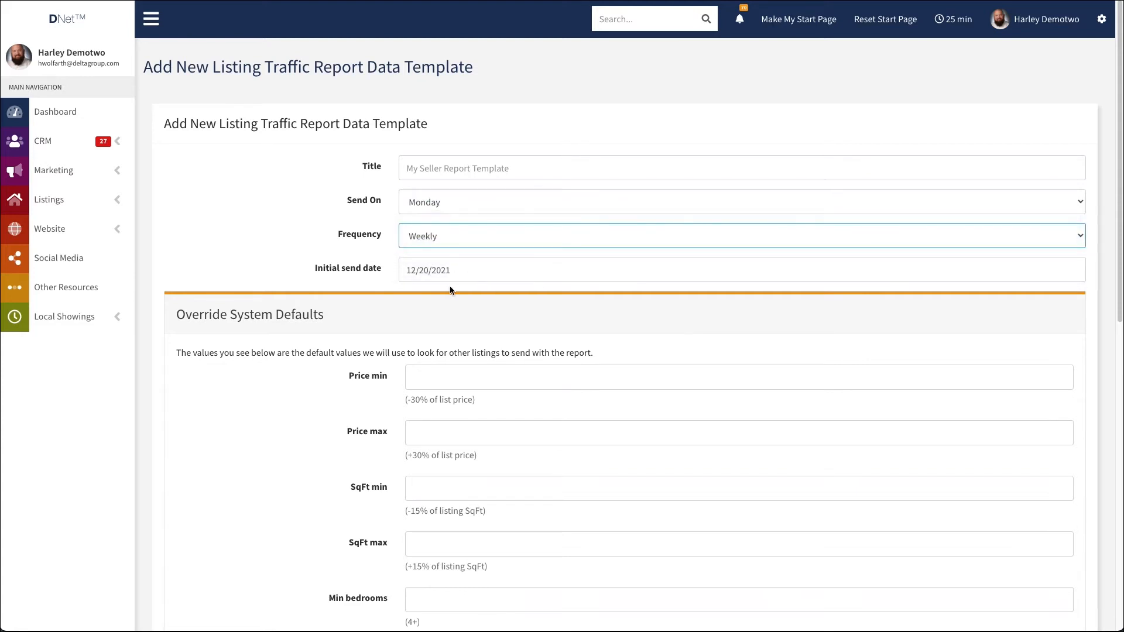
Limit the new template's comparable listings to Single Family waterfront properties sold in the past 30 days
scroll(463, 281, down, 4)
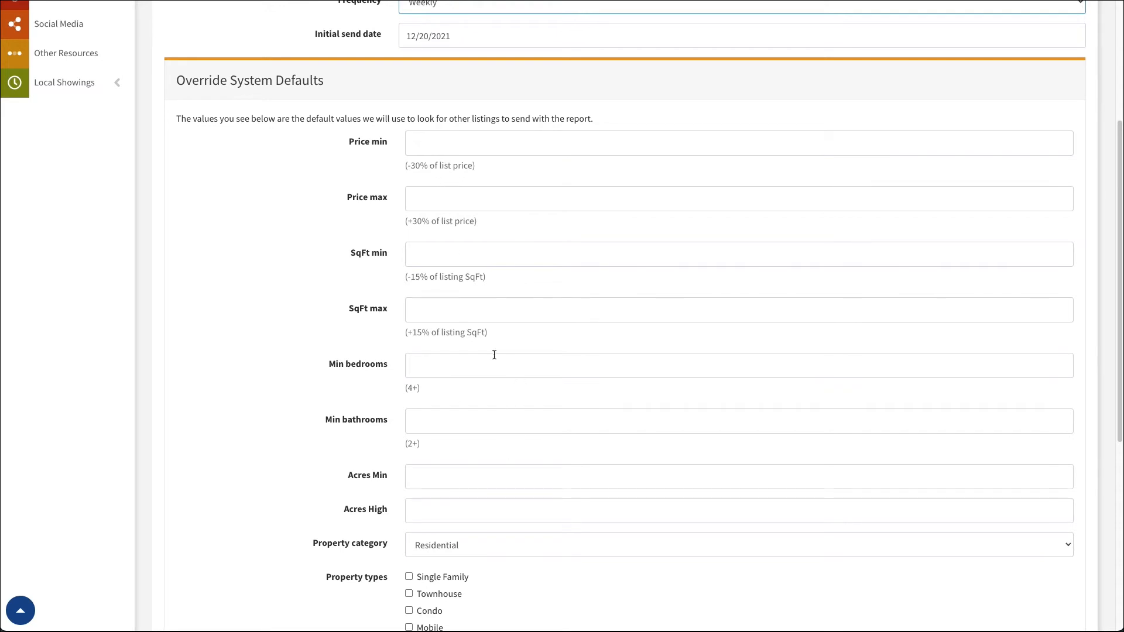
scroll(495, 349, down, 6)
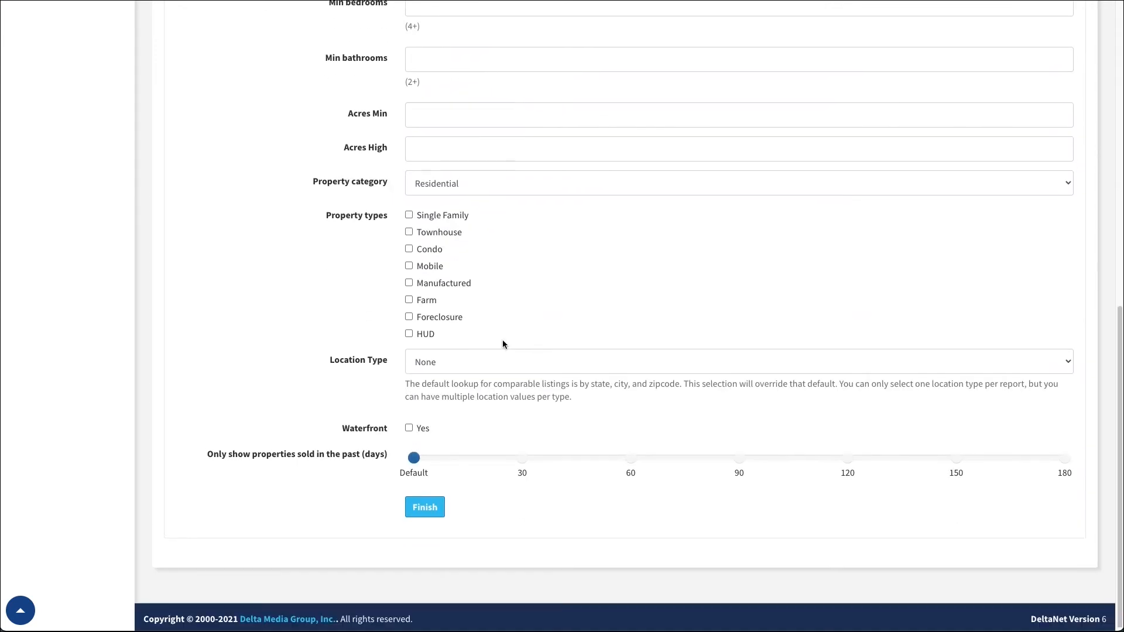
click(409, 426)
drag(414, 455, 557, 461)
scroll(457, 439, up, 1)
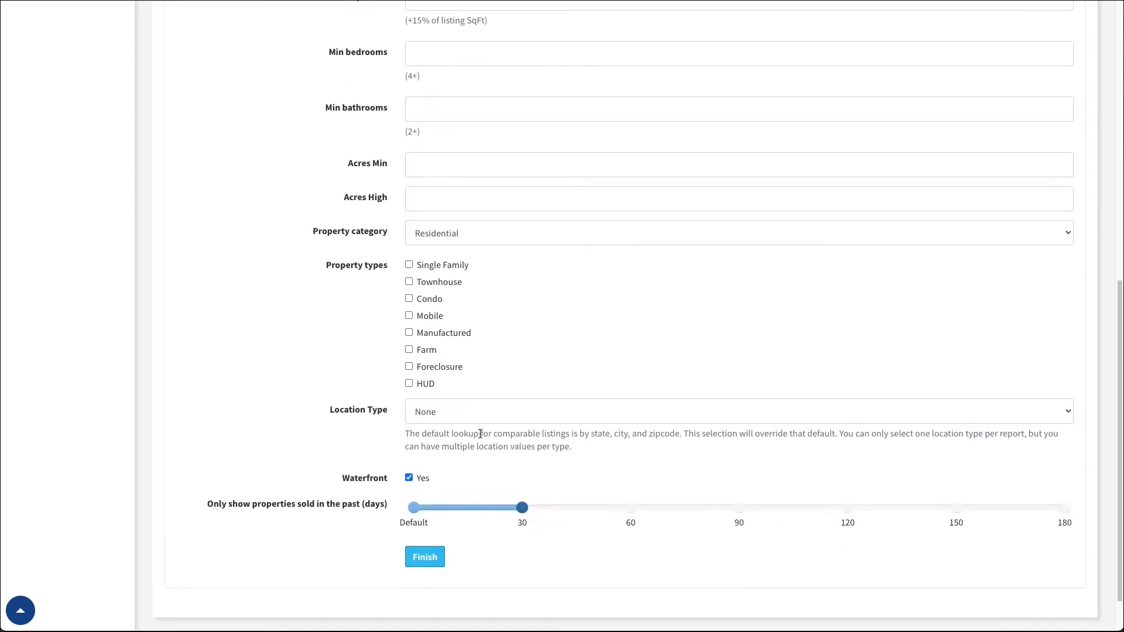
scroll(480, 435, down, 1)
click(409, 248)
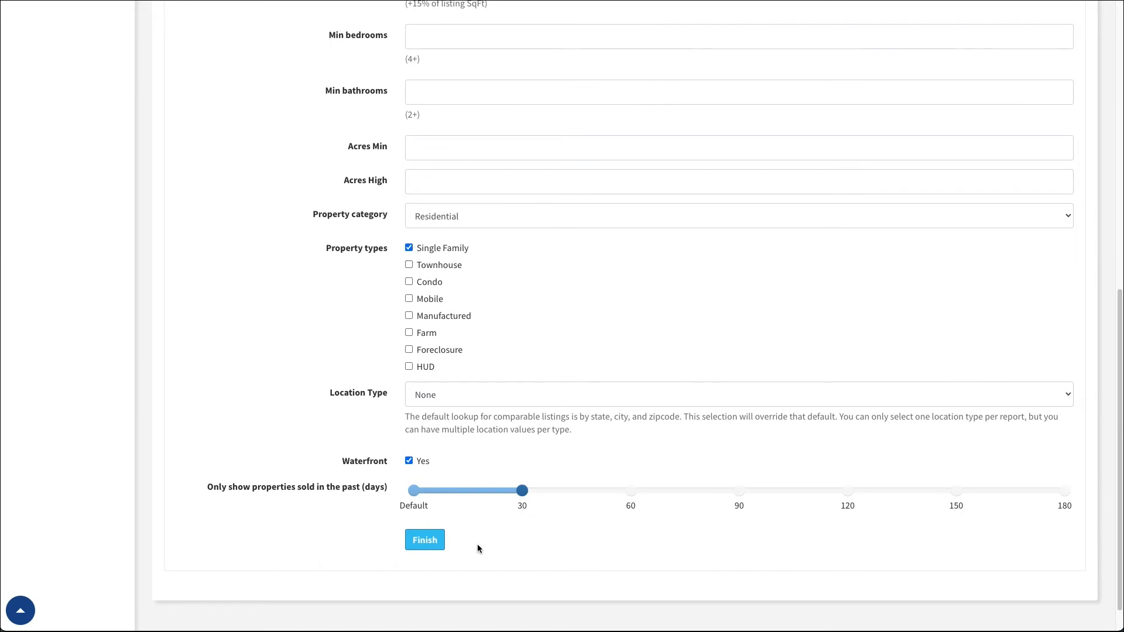
click(424, 539)
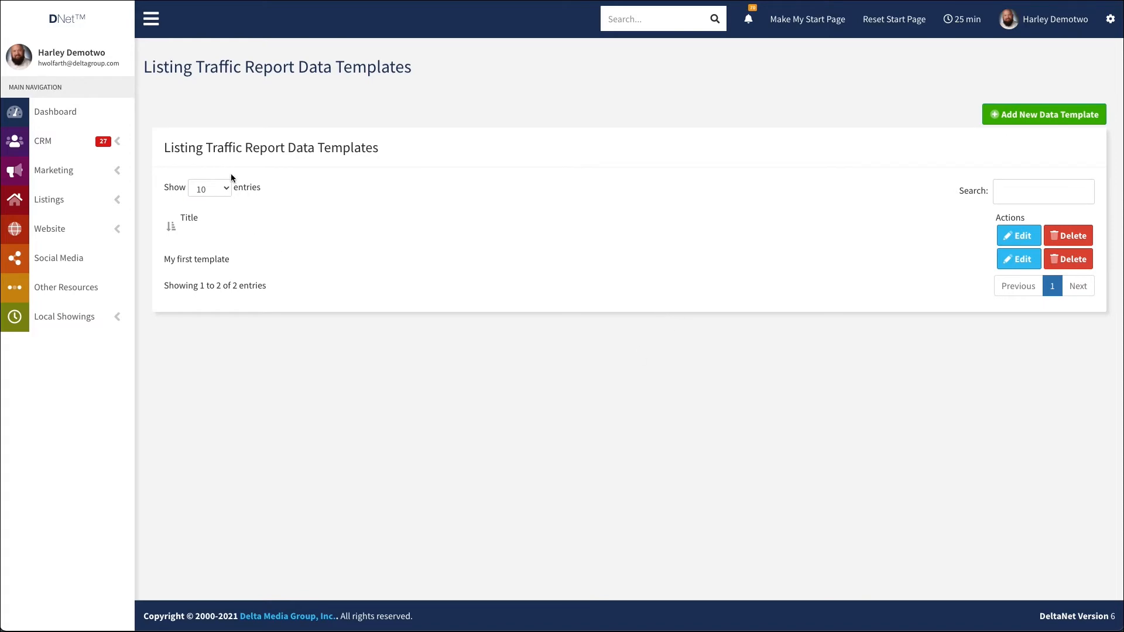
click(128, 1)
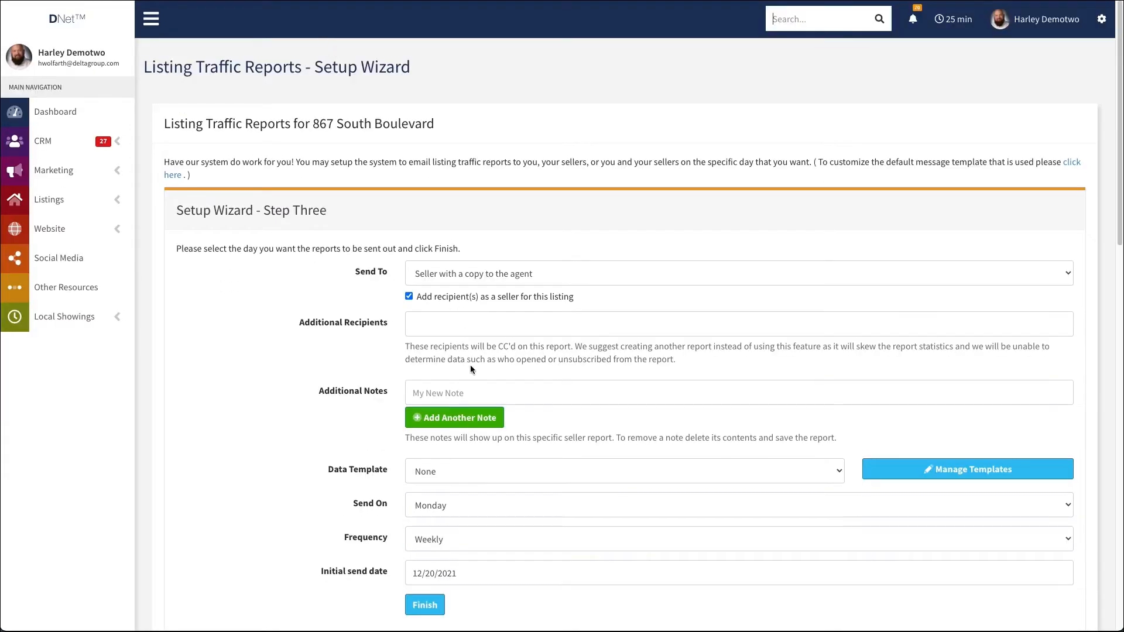
Try the untitled template and My first template as the report's data template, and set Data Template back to None
click(451, 472)
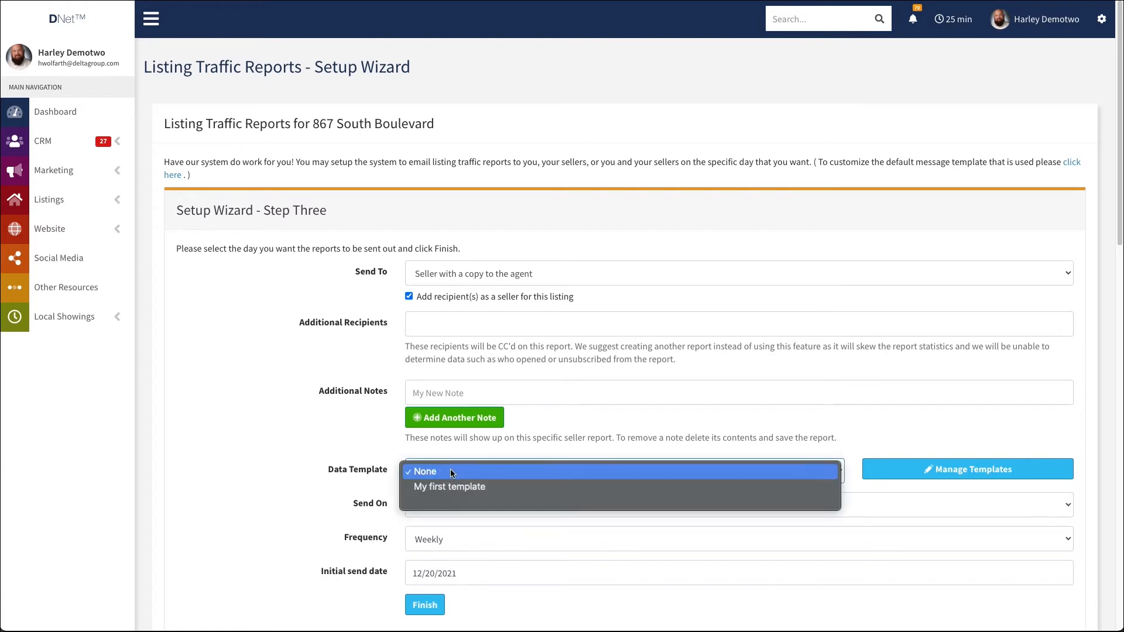
click(449, 503)
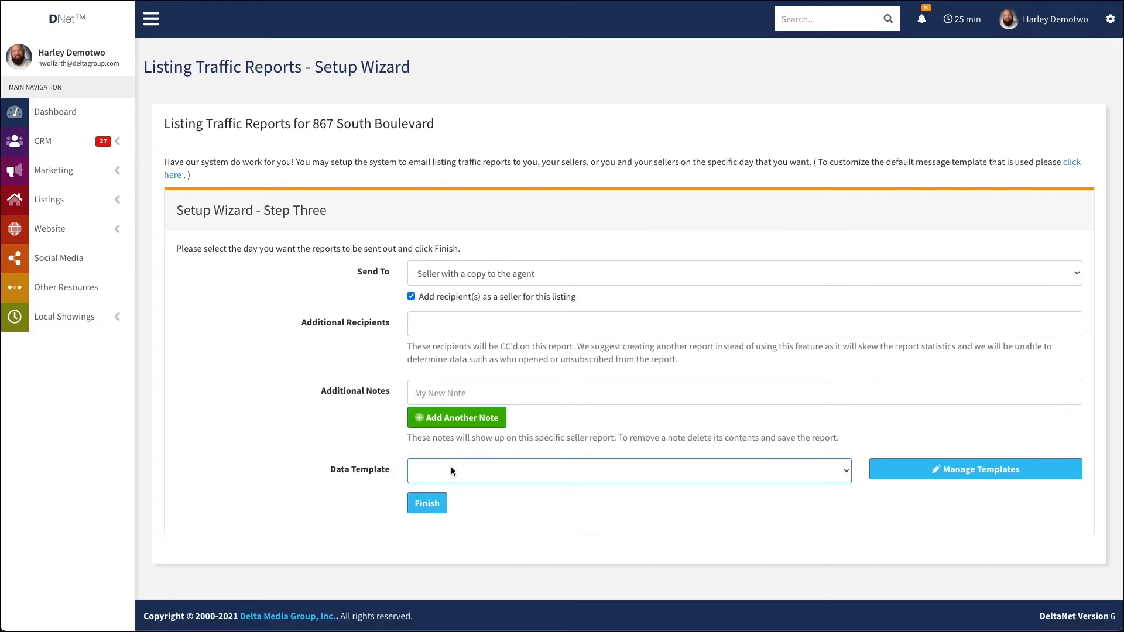
click(467, 477)
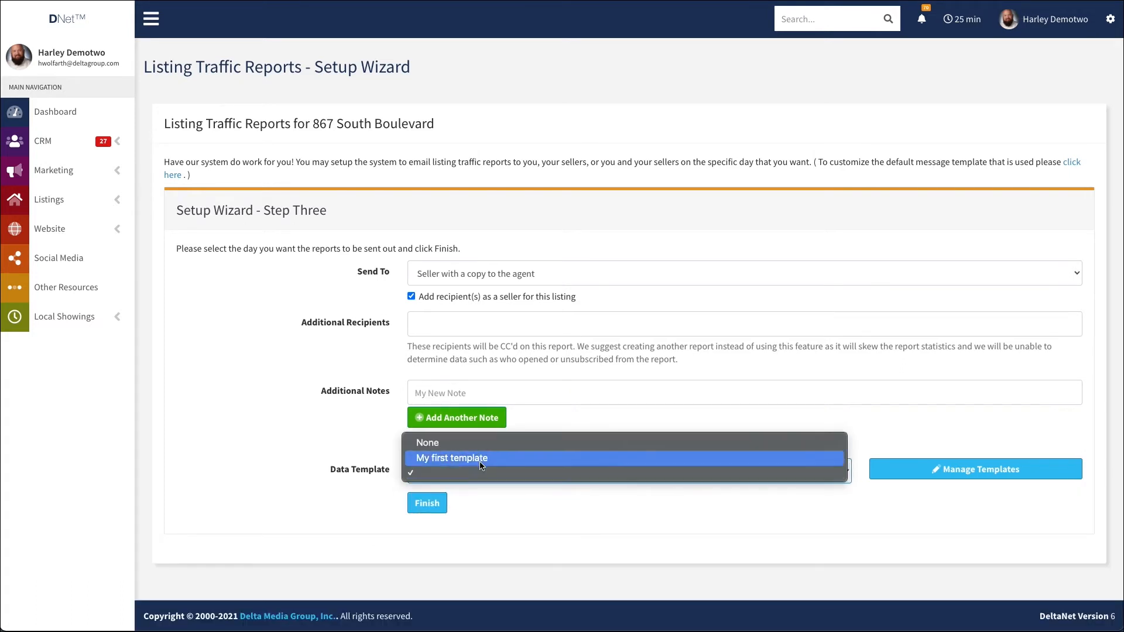
click(474, 444)
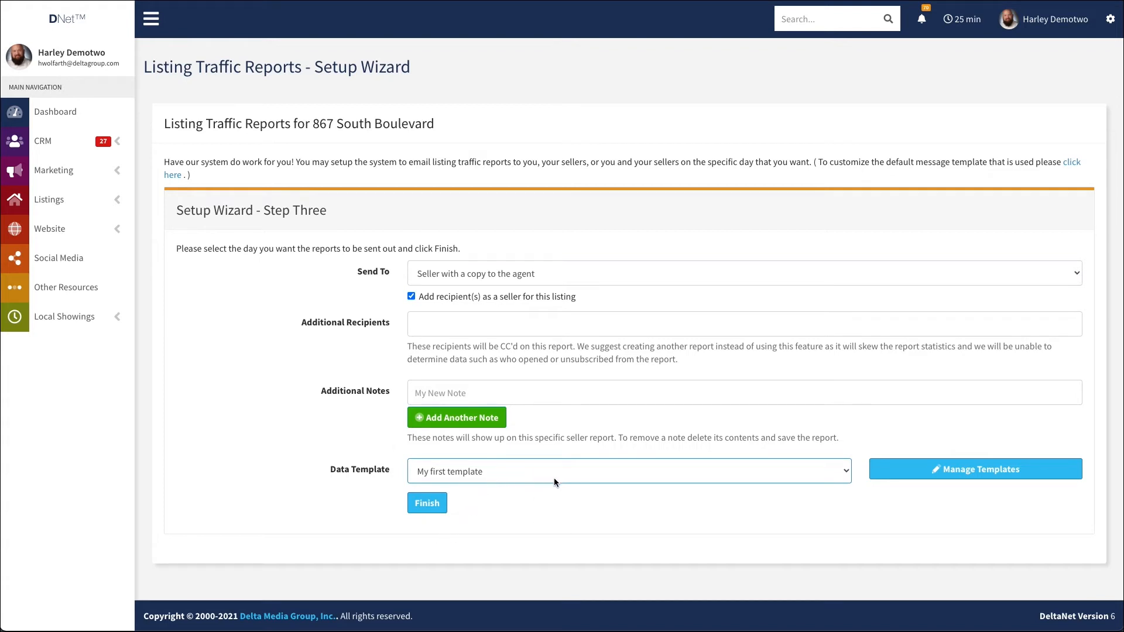
click(514, 472)
click(498, 459)
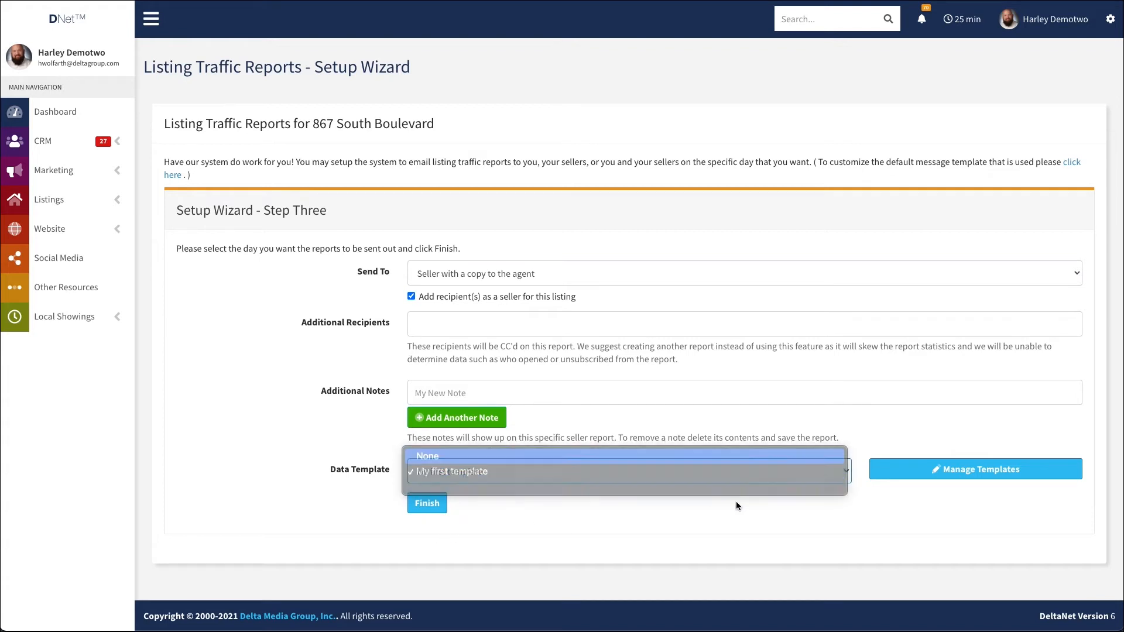
Try Thursday as the report's send day, and set Send On back to Monday
scroll(443, 390, down, 3)
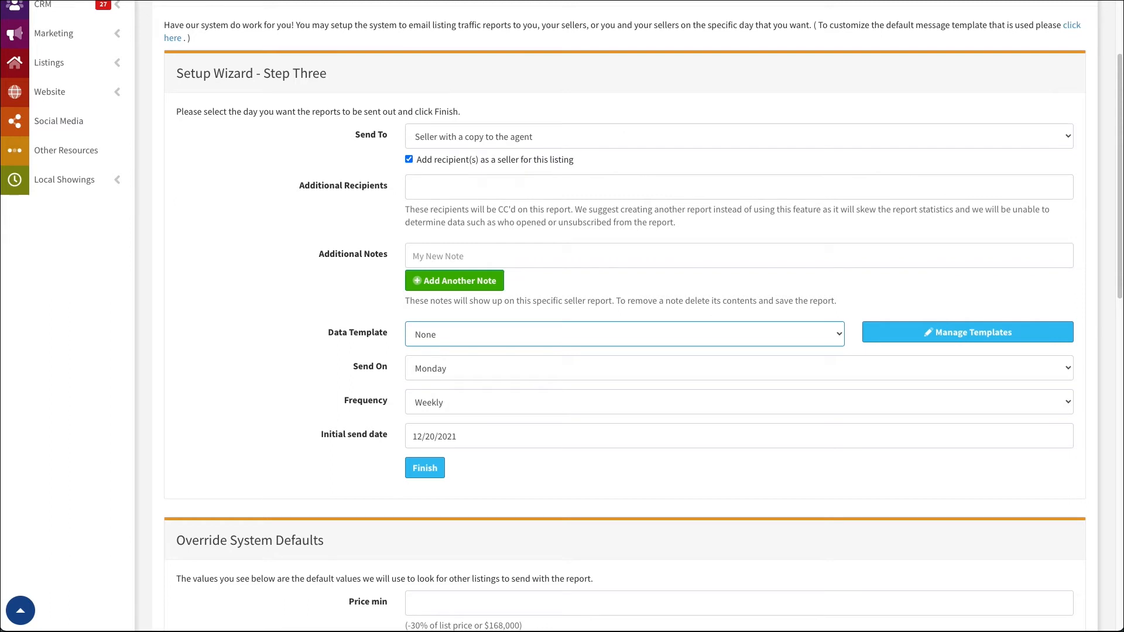
click(462, 368)
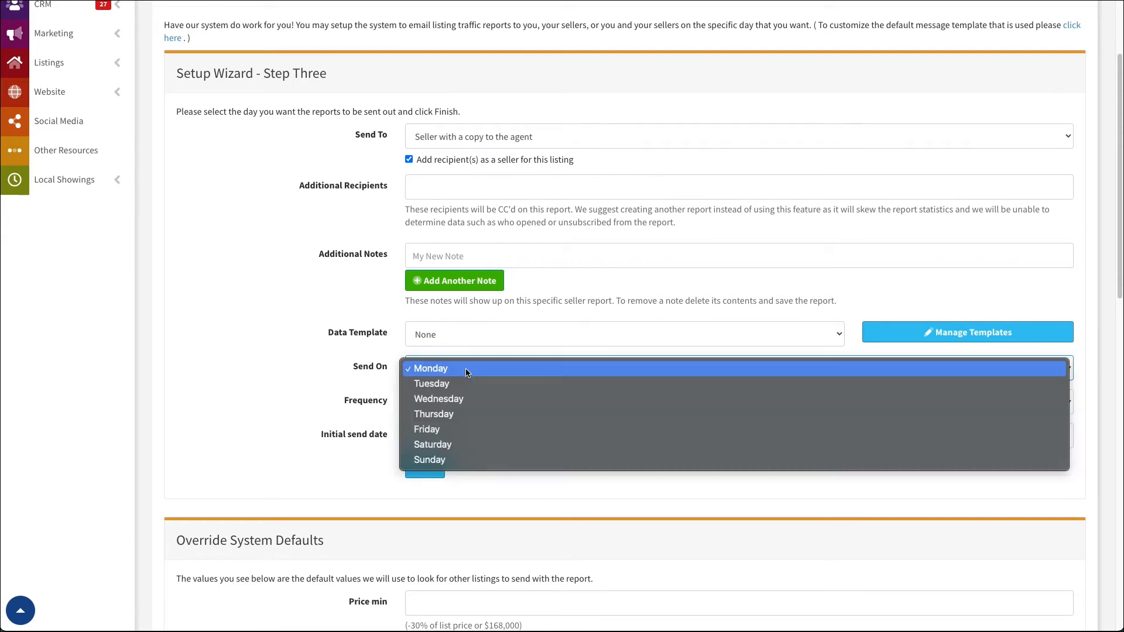
click(221, 371)
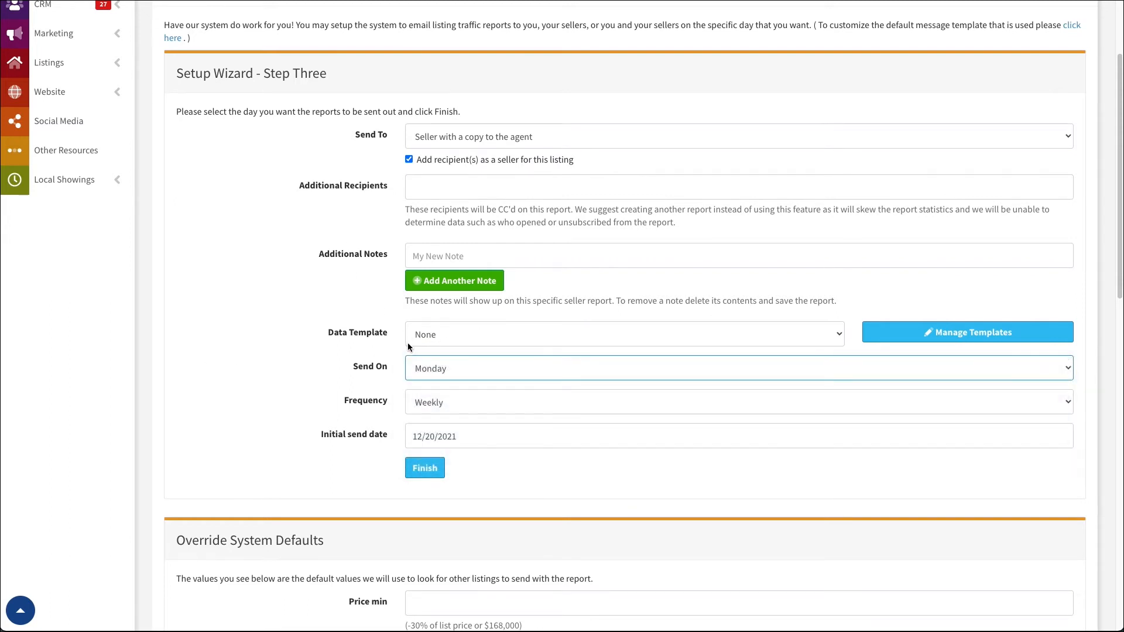
scroll(241, 371, down, 2)
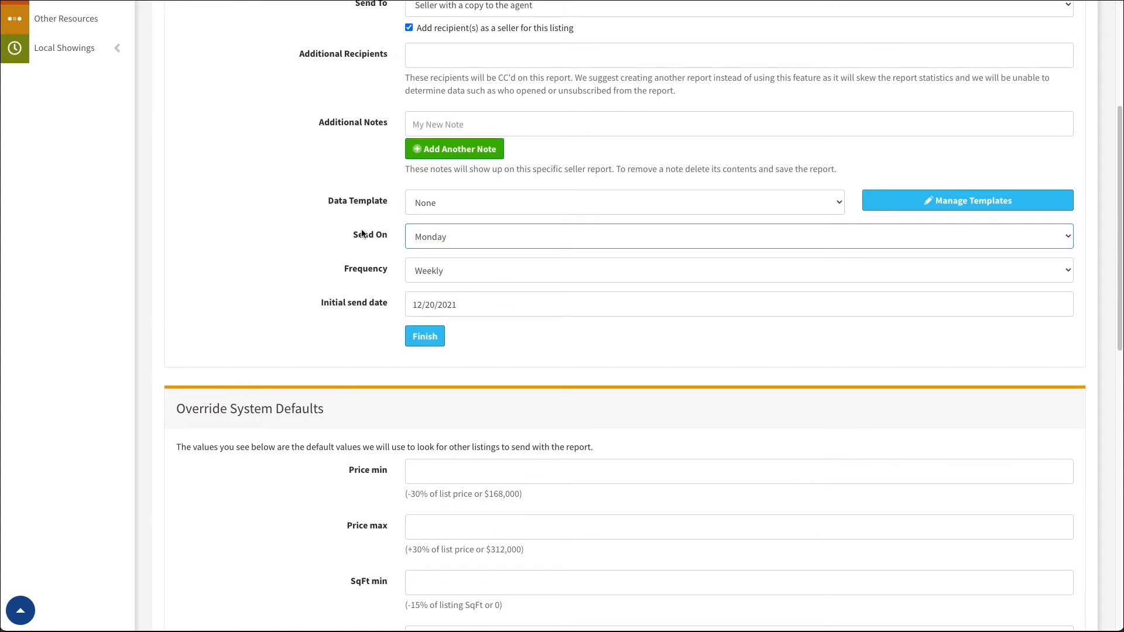
click(475, 237)
click(342, 253)
click(451, 237)
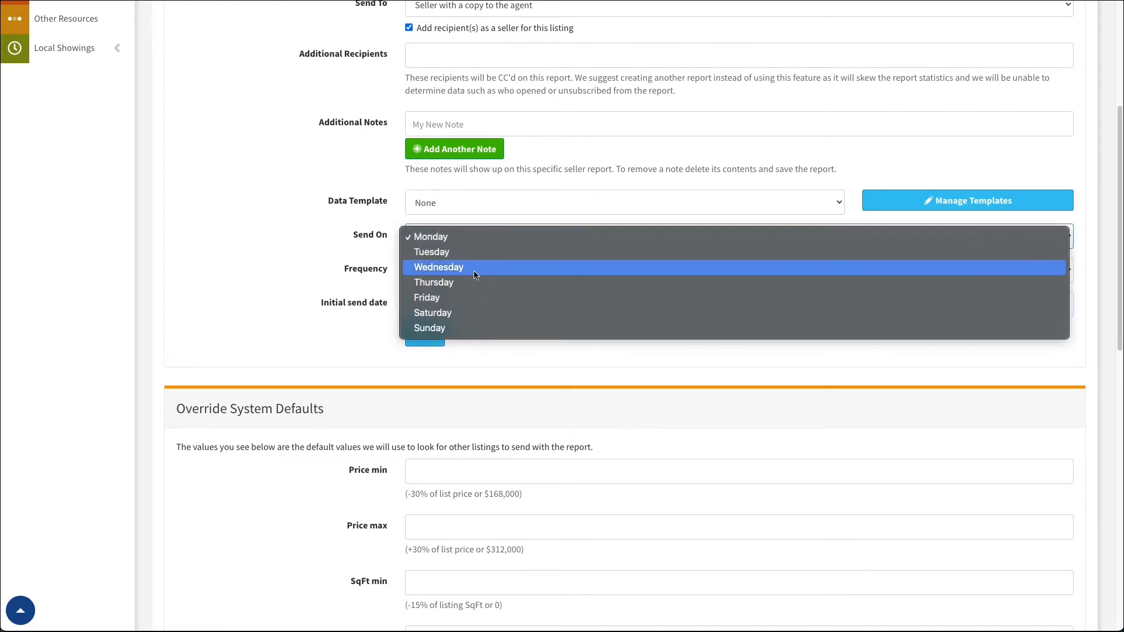
click(452, 283)
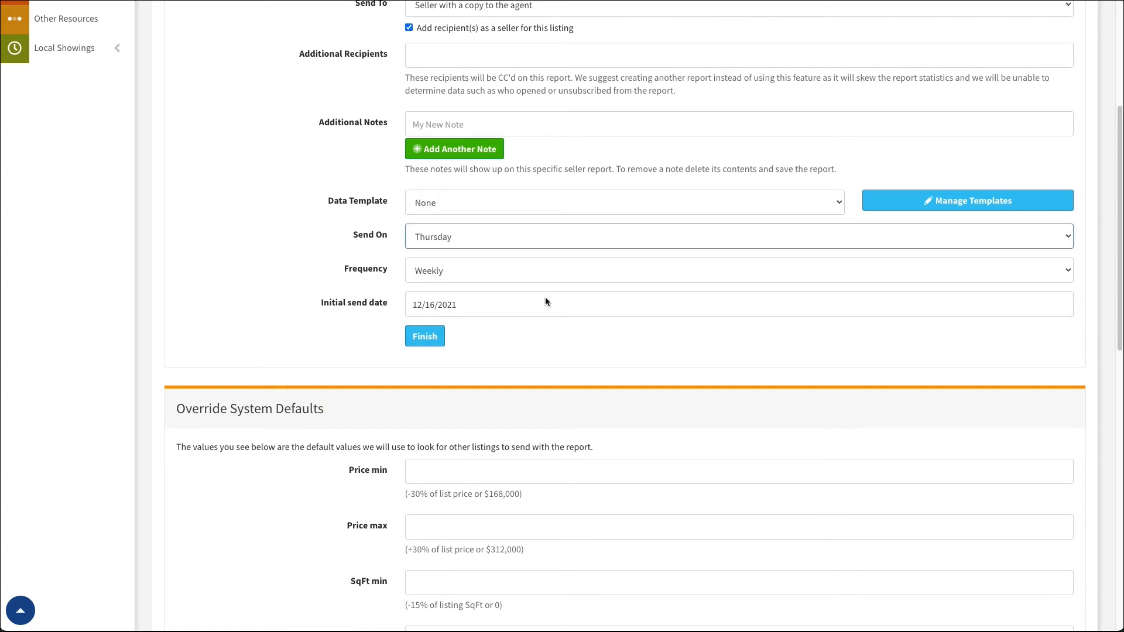
click(470, 234)
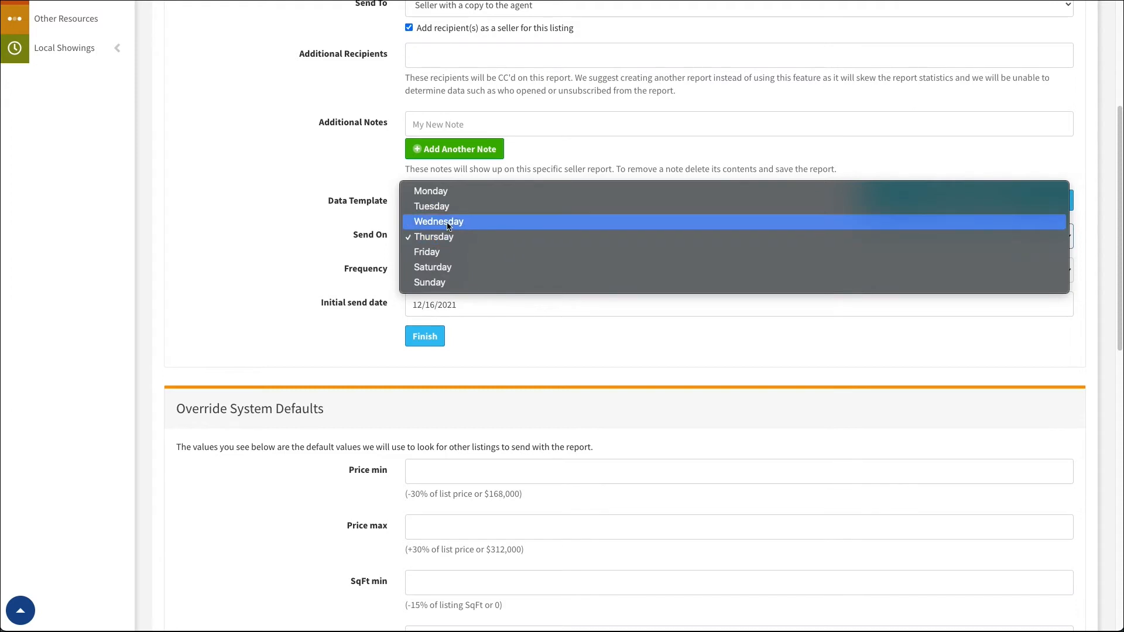
click(451, 193)
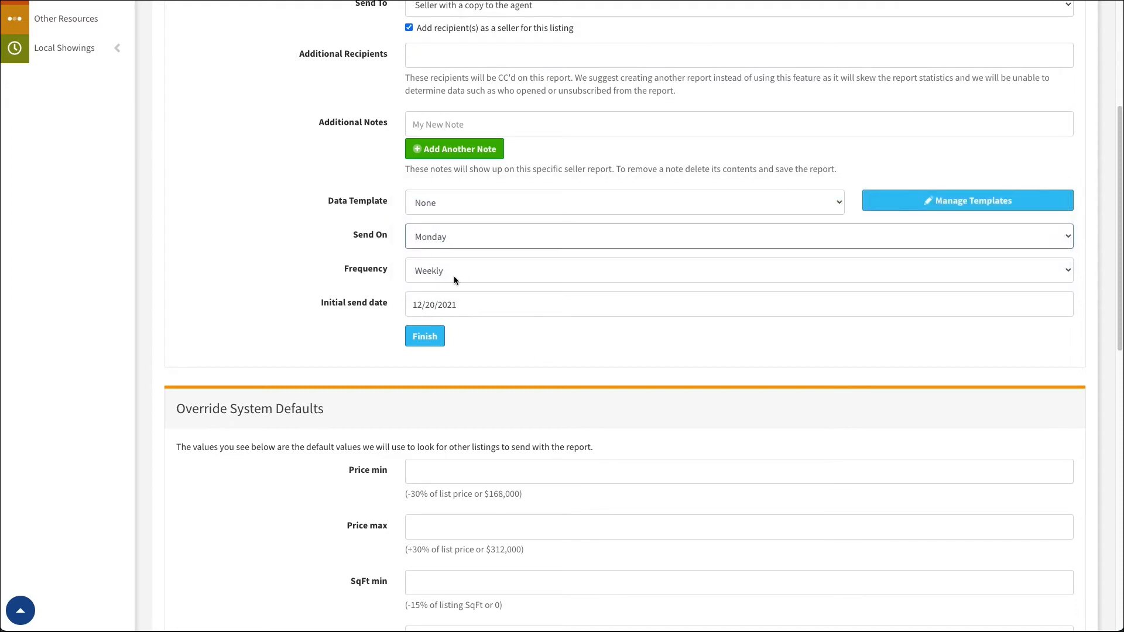
Check the initial send date calendar and the Frequency options, and close both without changing them
click(459, 306)
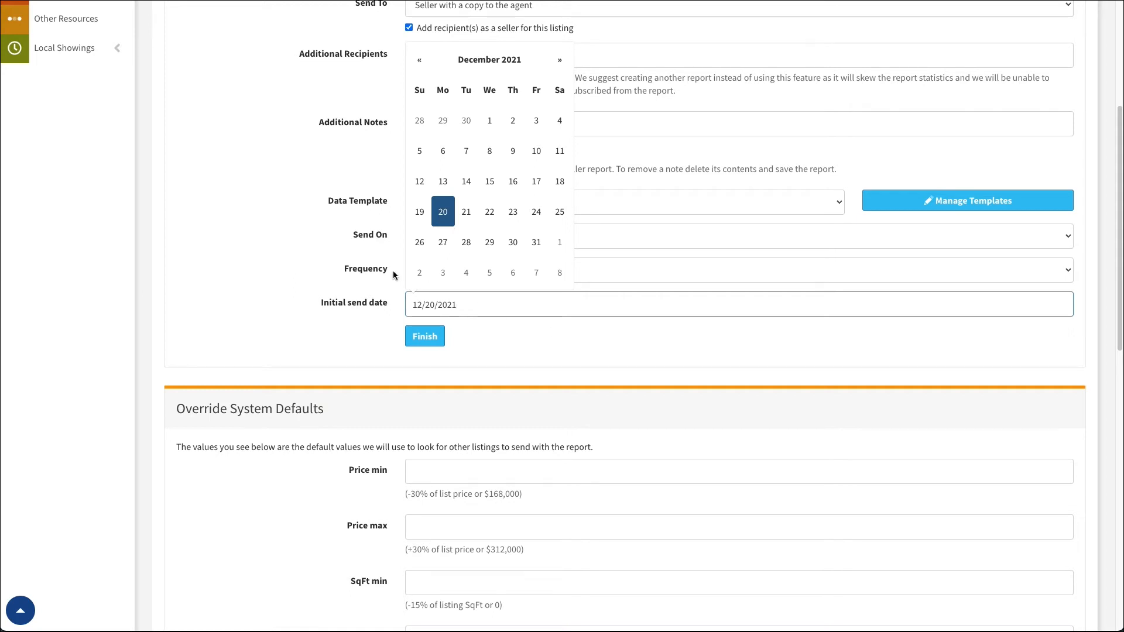
click(275, 285)
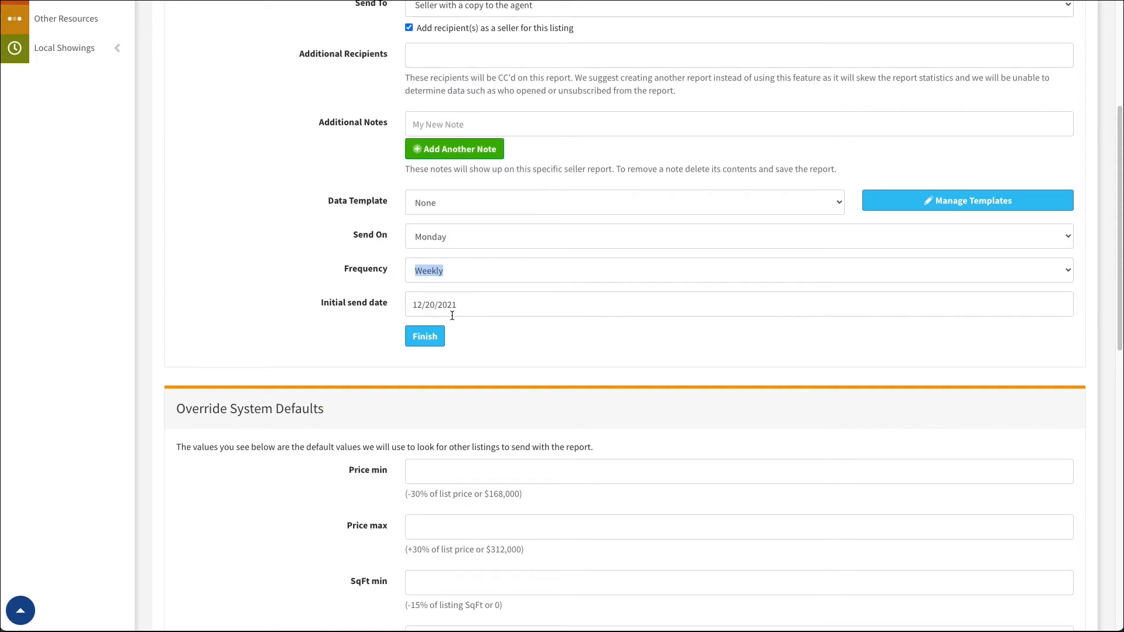
click(457, 272)
click(450, 271)
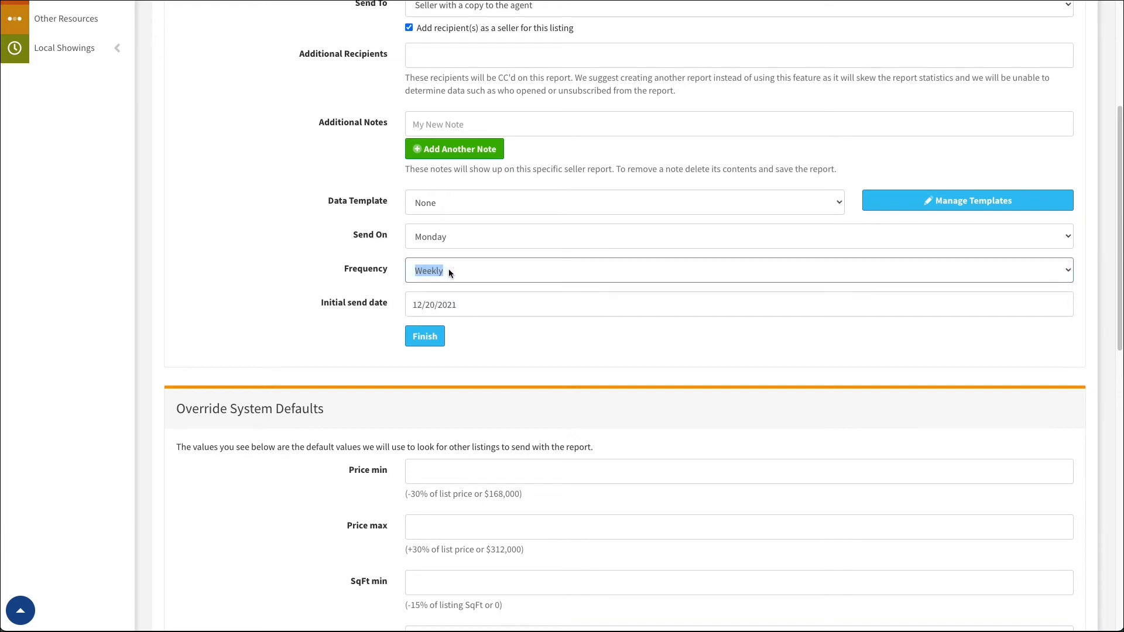
click(323, 280)
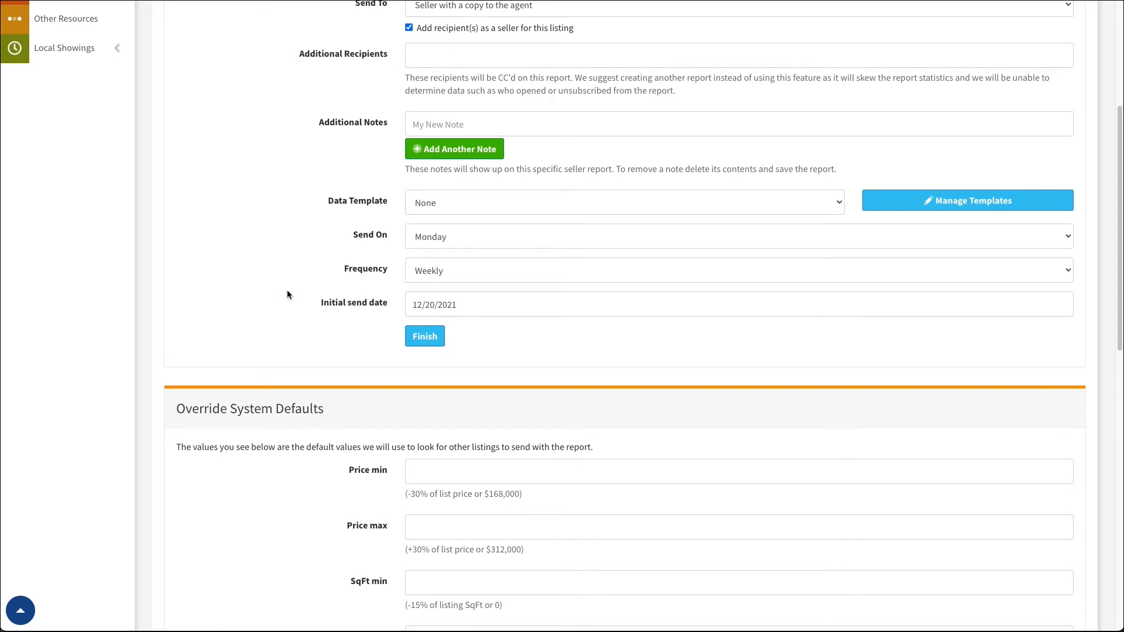
scroll(287, 290, down, 6)
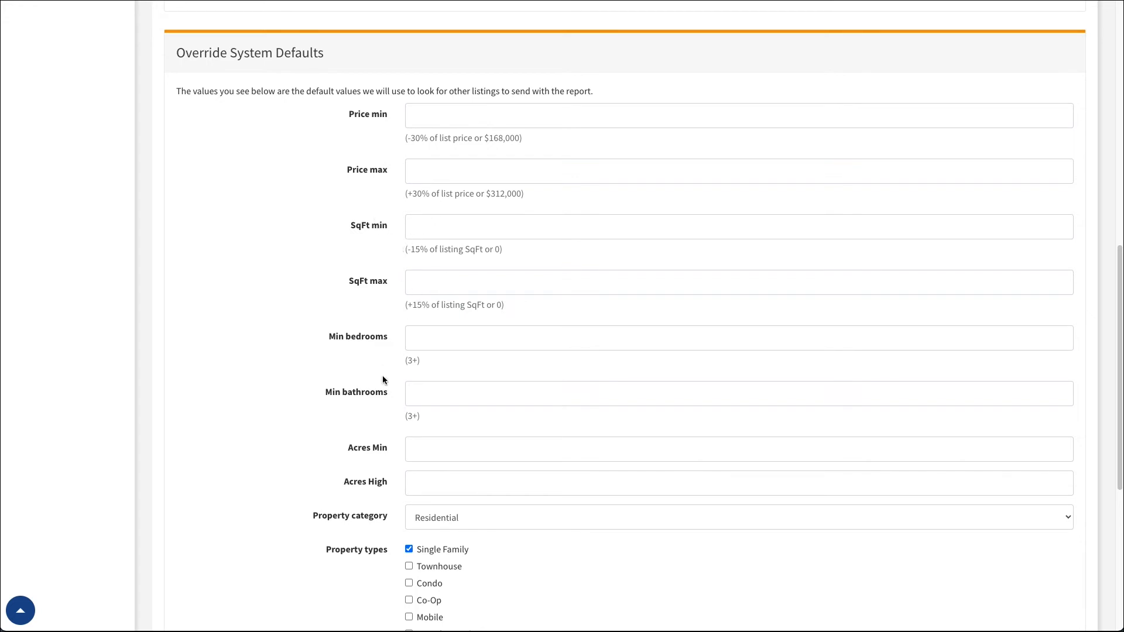
scroll(385, 375, down, 2)
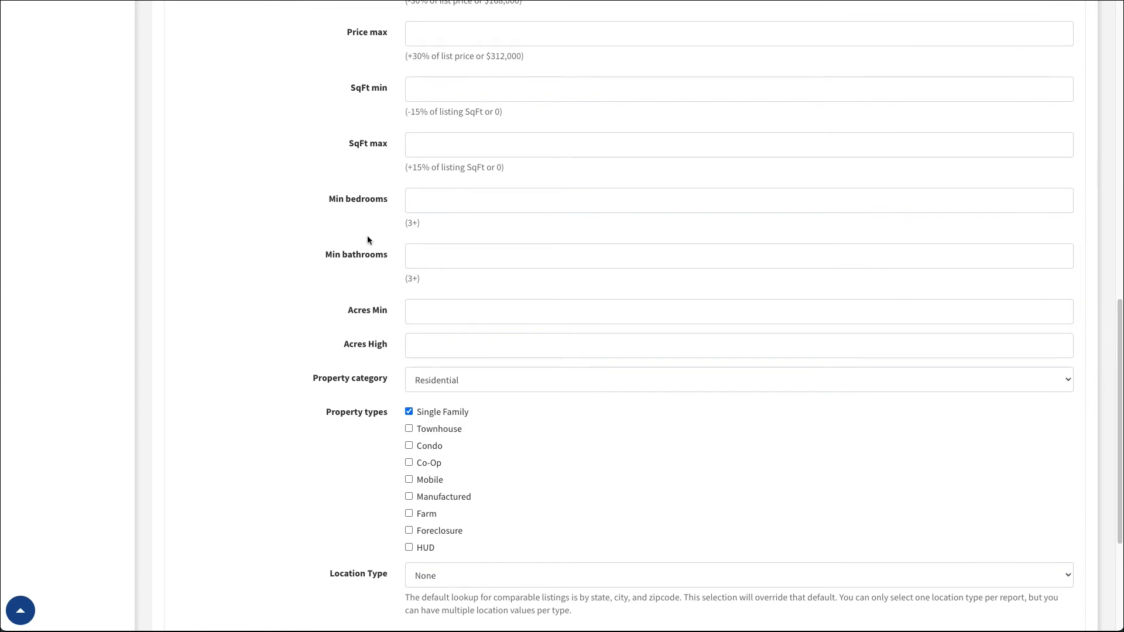
scroll(385, 152, up, 2)
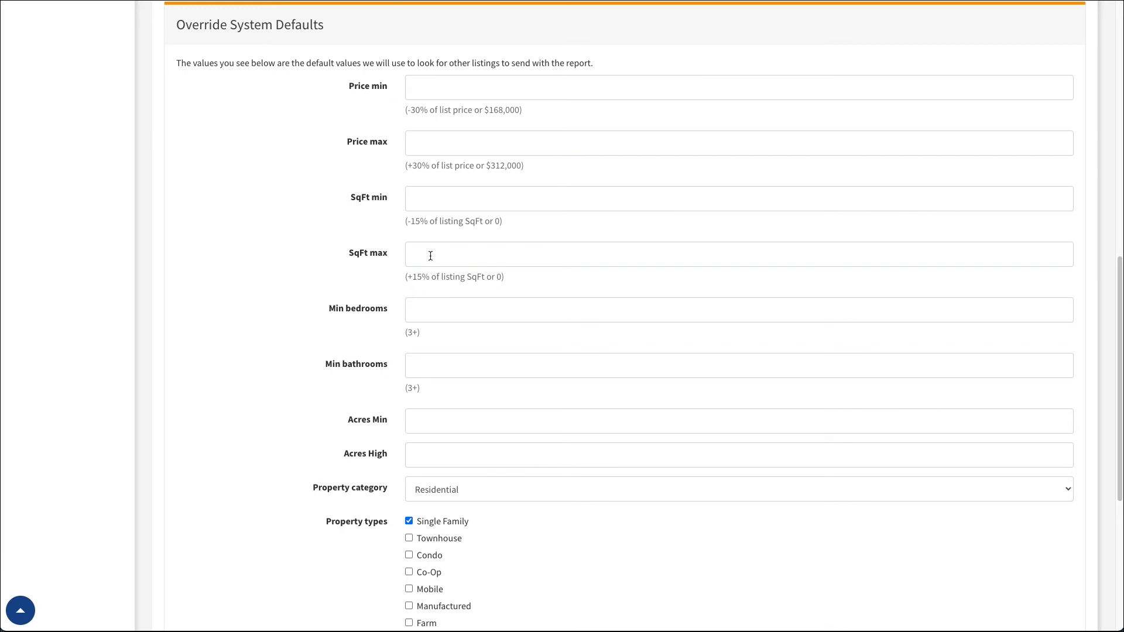
scroll(399, 426, down, 5)
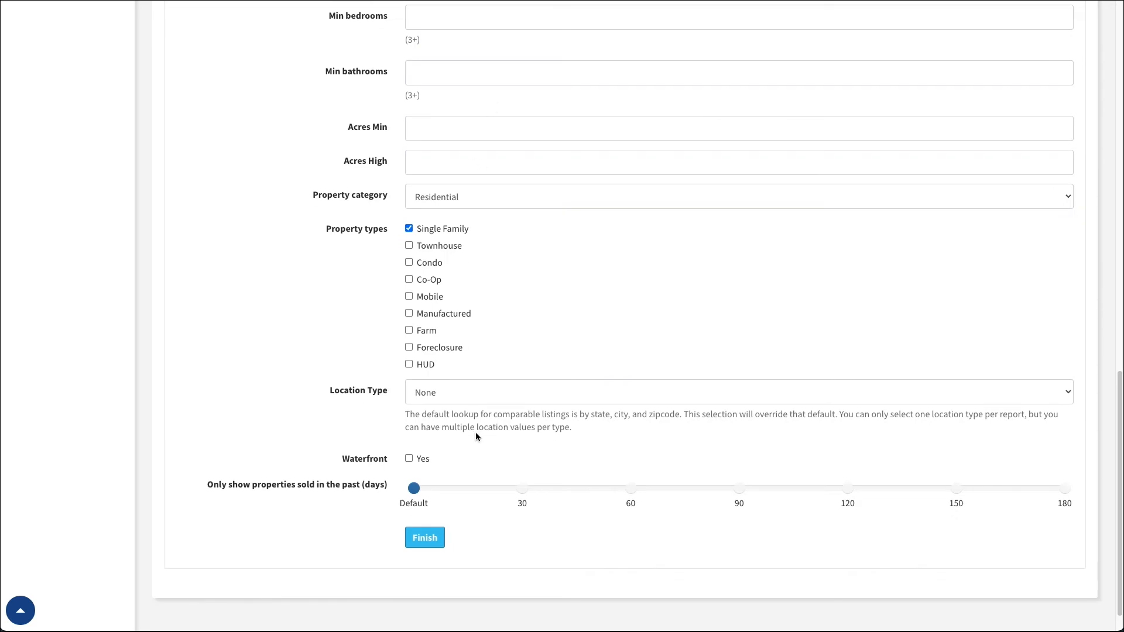
scroll(475, 437, down, 1)
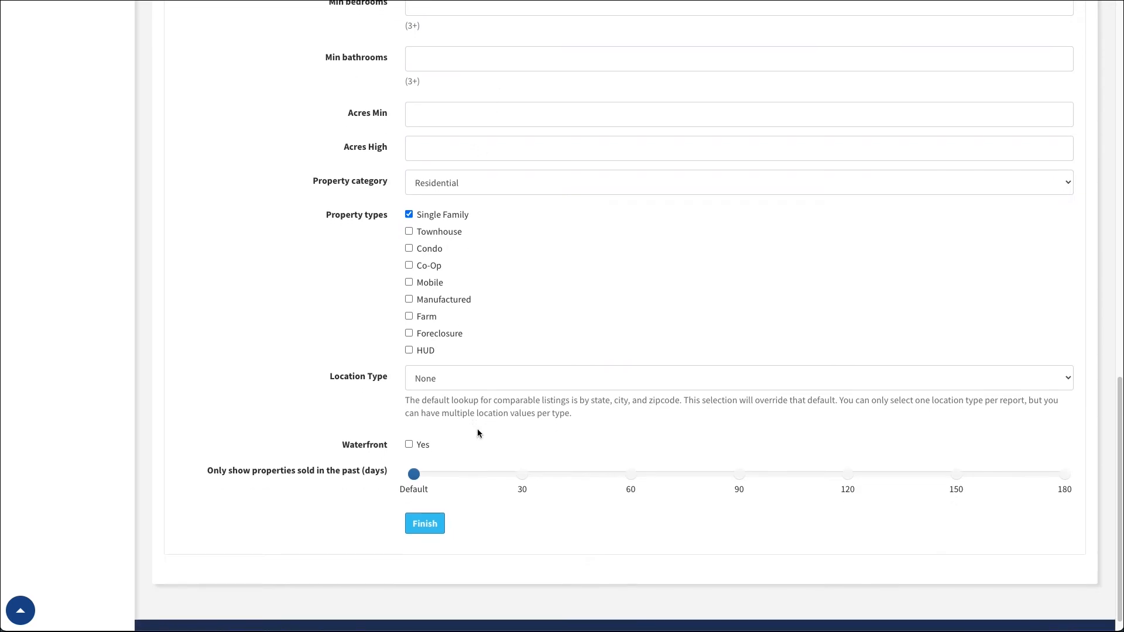
click(423, 521)
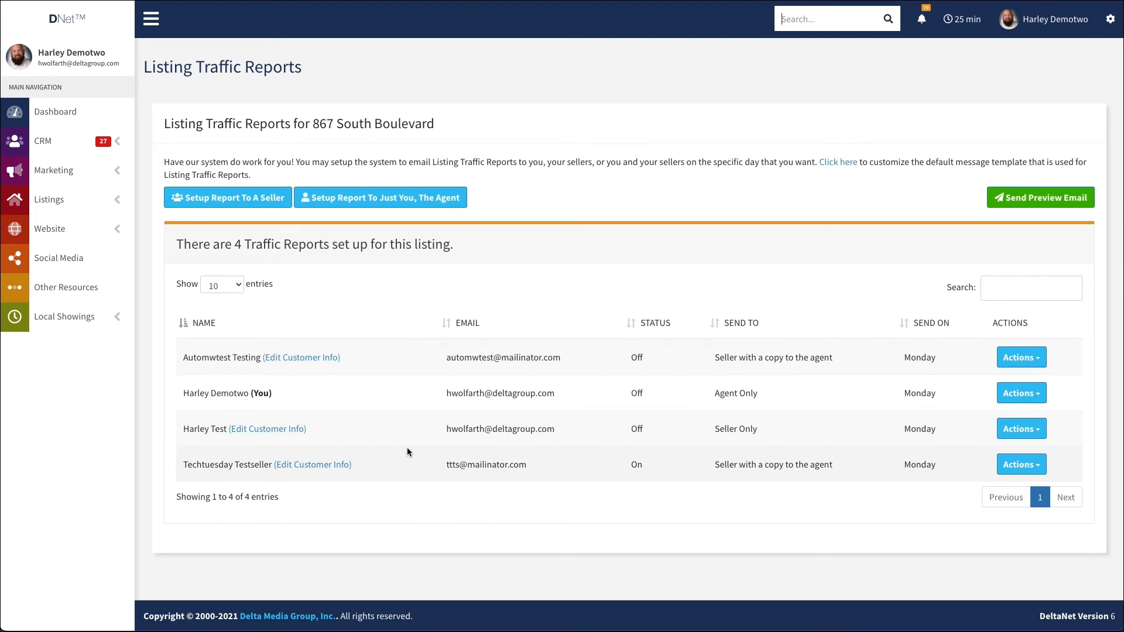
drag(185, 464, 269, 464)
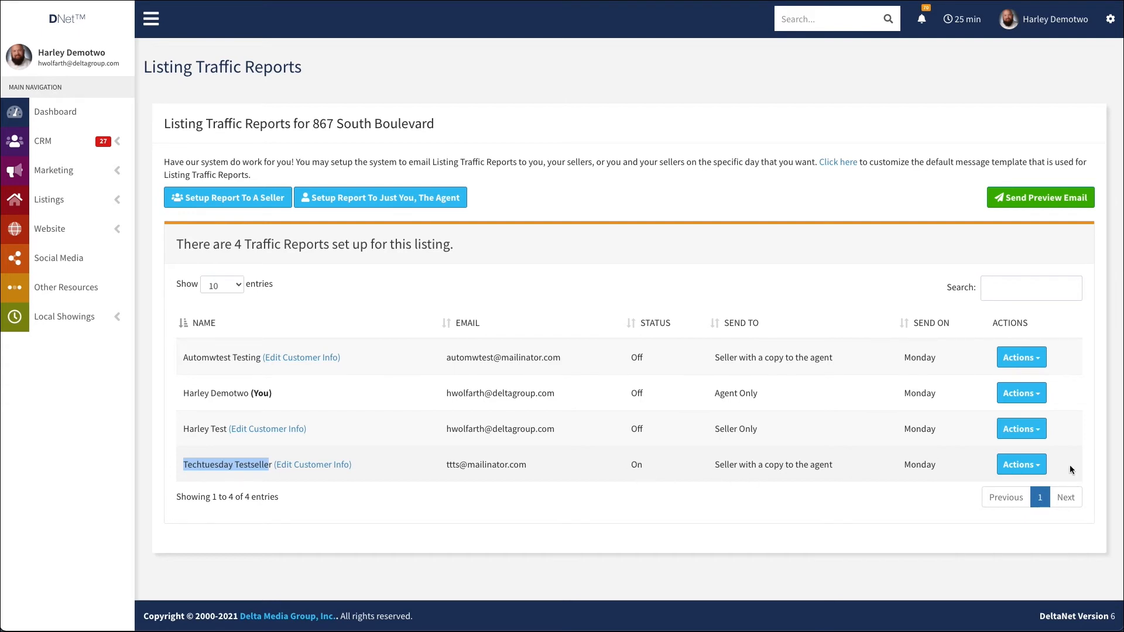
click(1040, 467)
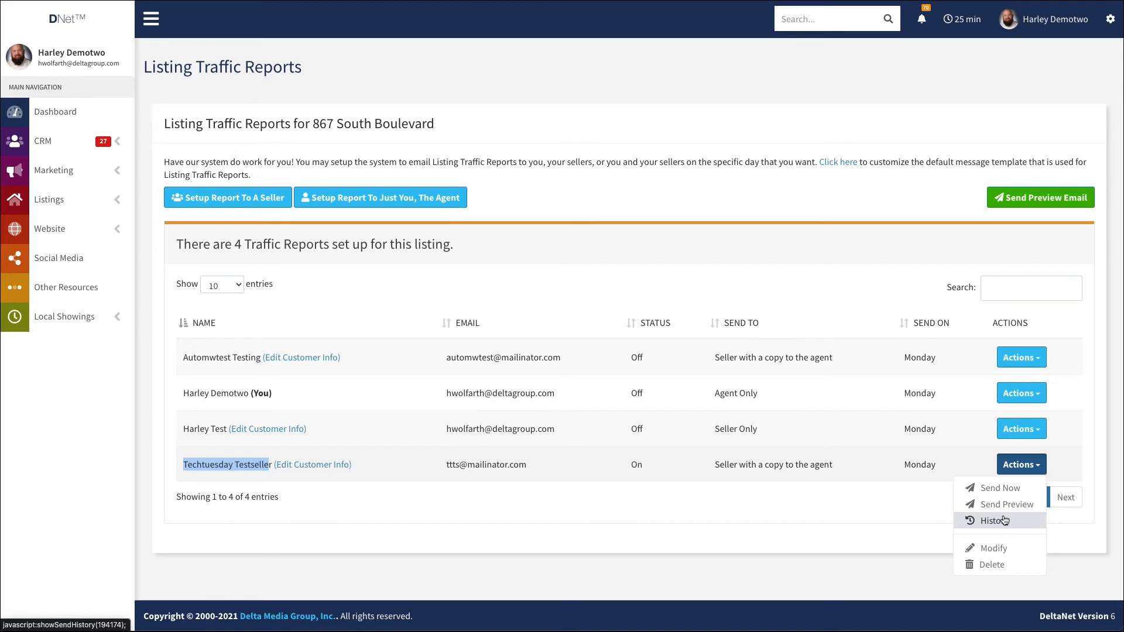
click(1002, 551)
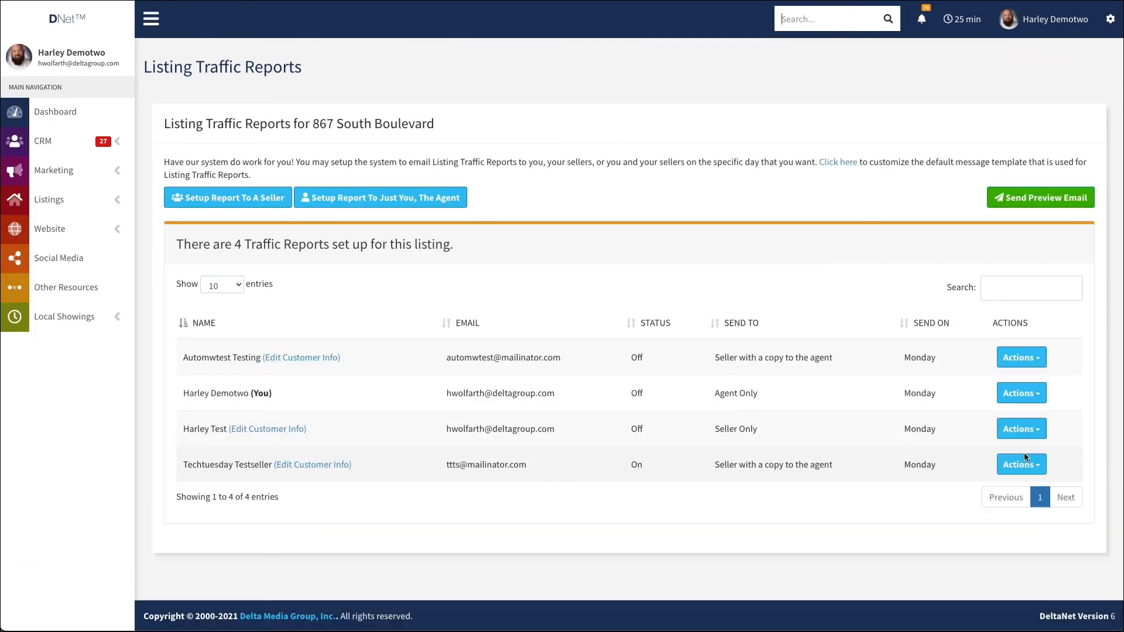
click(1035, 465)
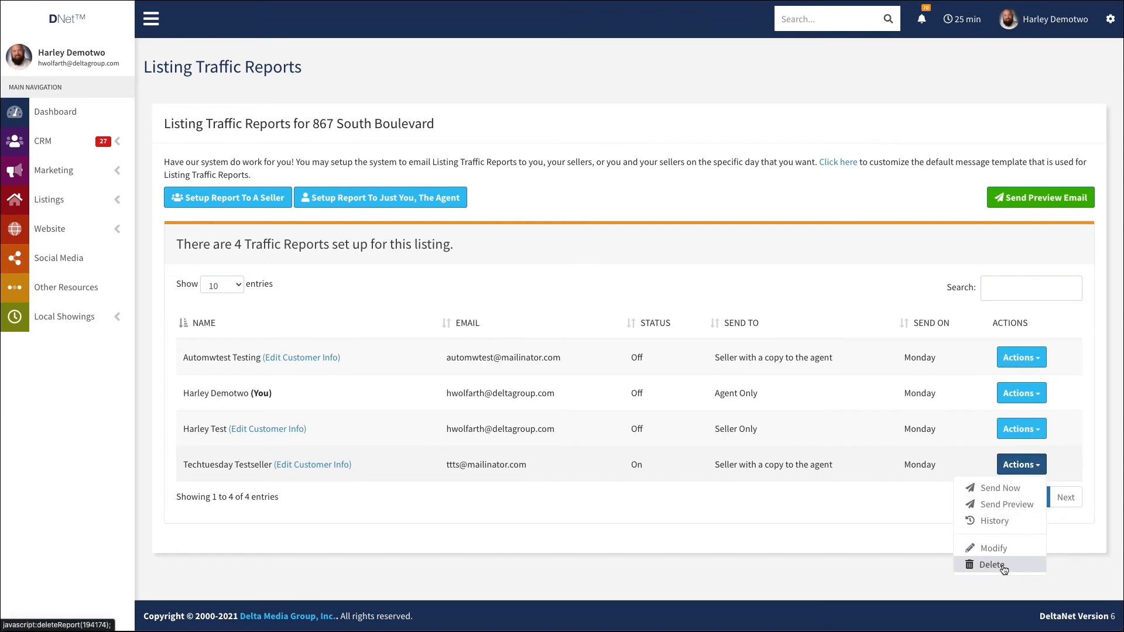
click(914, 522)
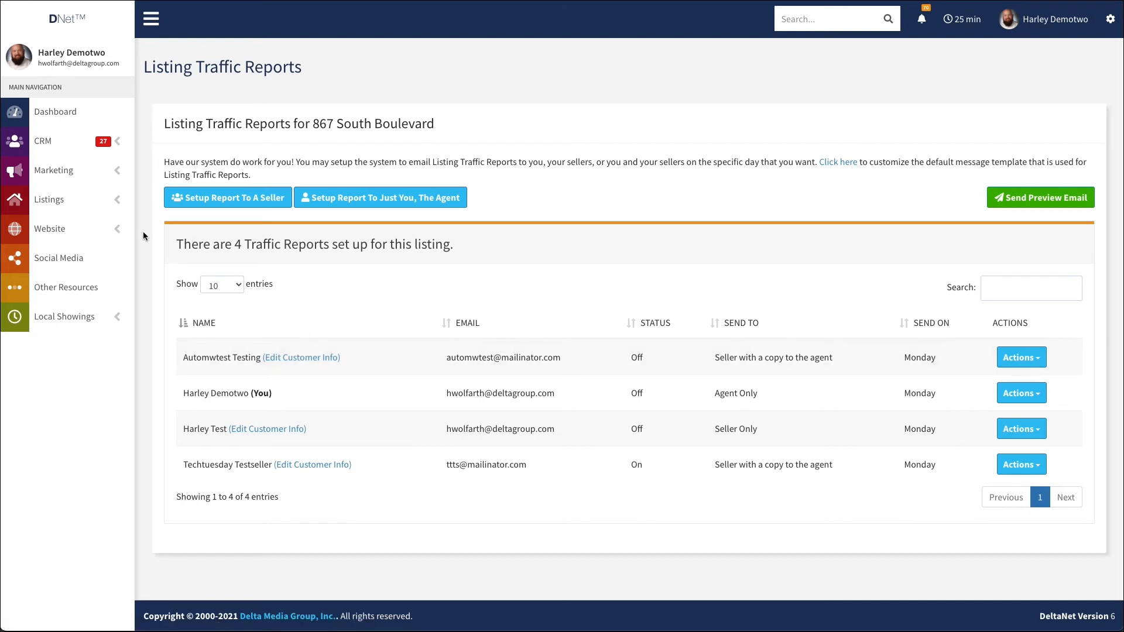
click(118, 202)
click(61, 228)
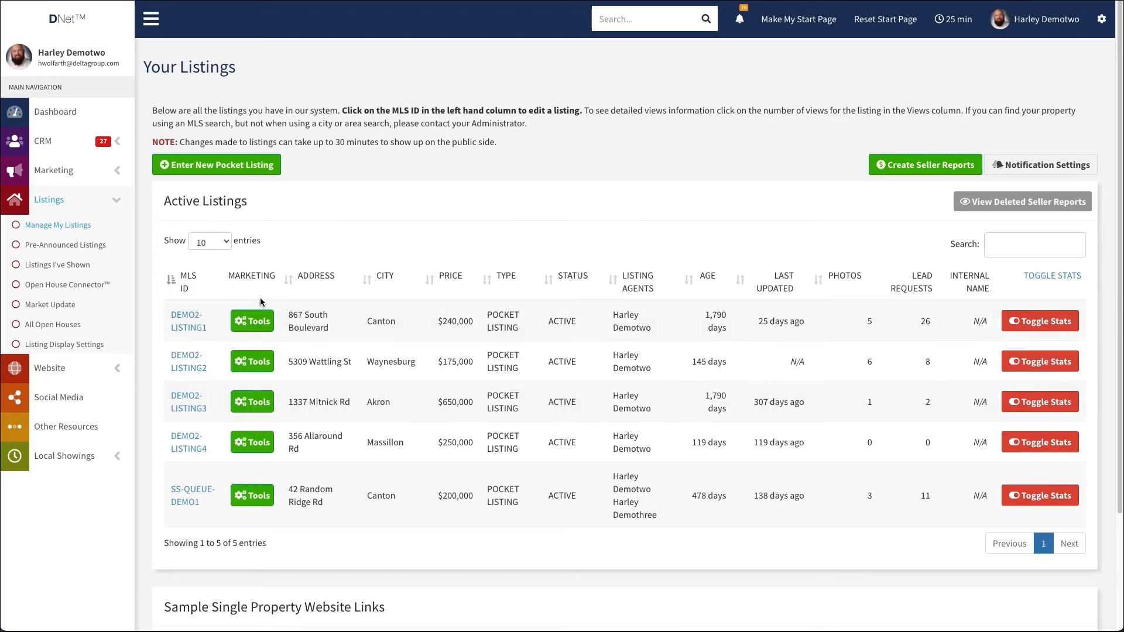
click(255, 445)
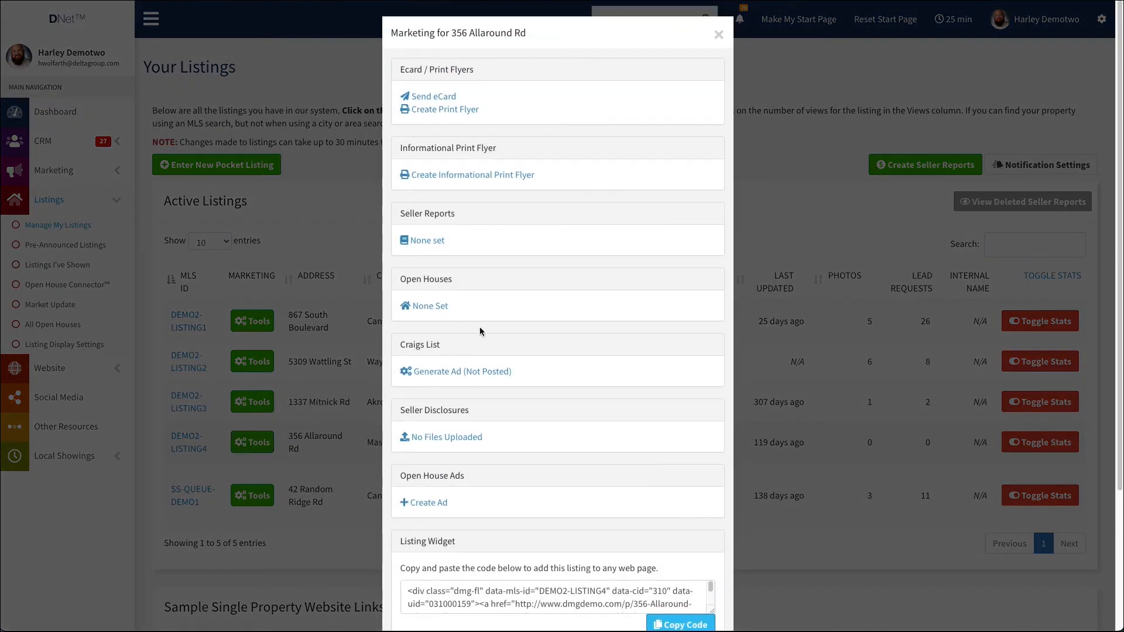
click(720, 35)
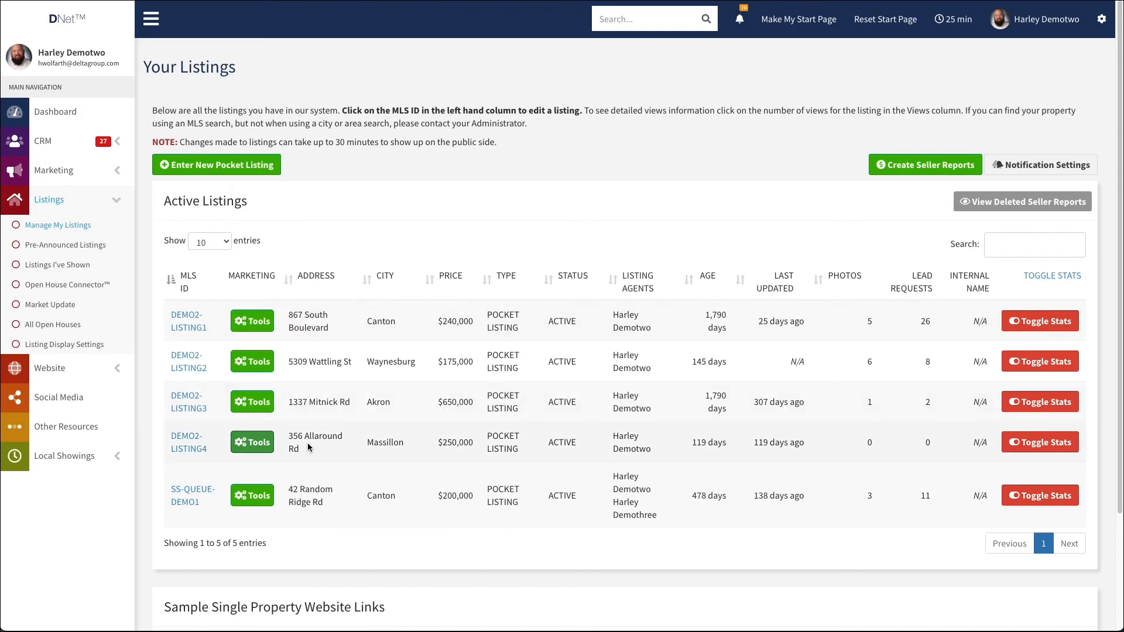
double_click(292, 437)
key(ctrl+c)
click(323, 456)
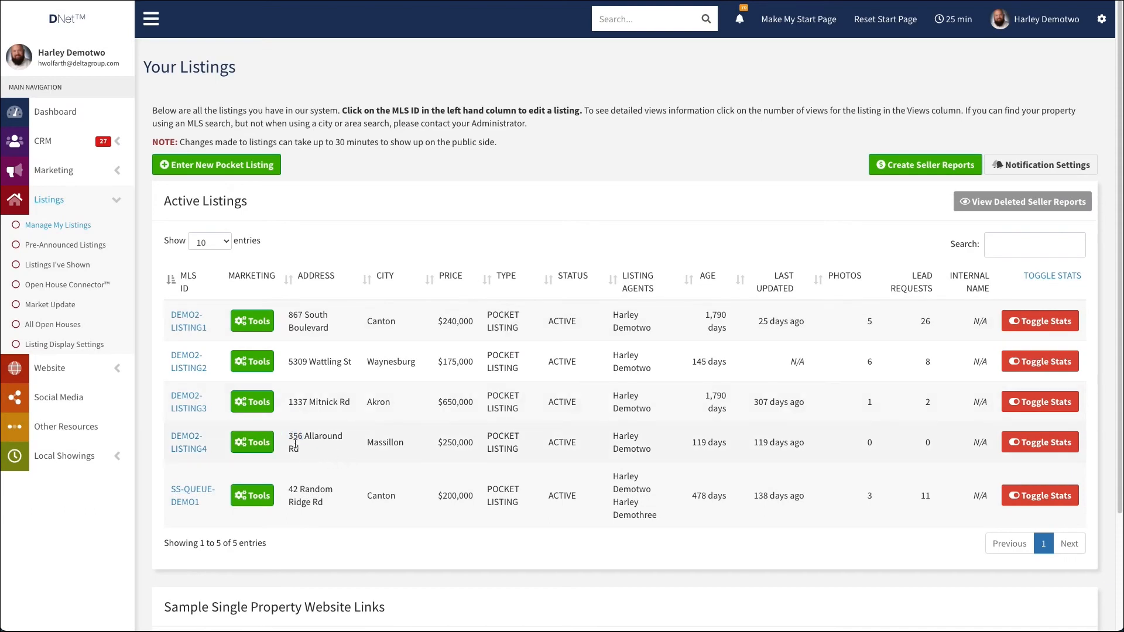
click(898, 171)
click(439, 116)
key(ctrl+v)
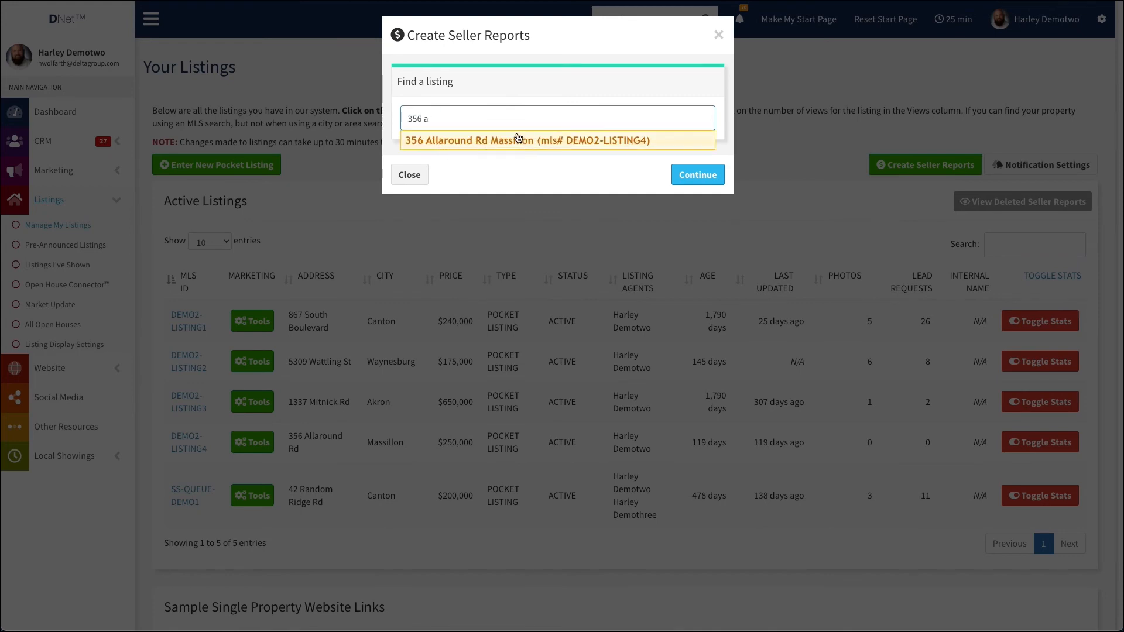
click(434, 141)
click(691, 174)
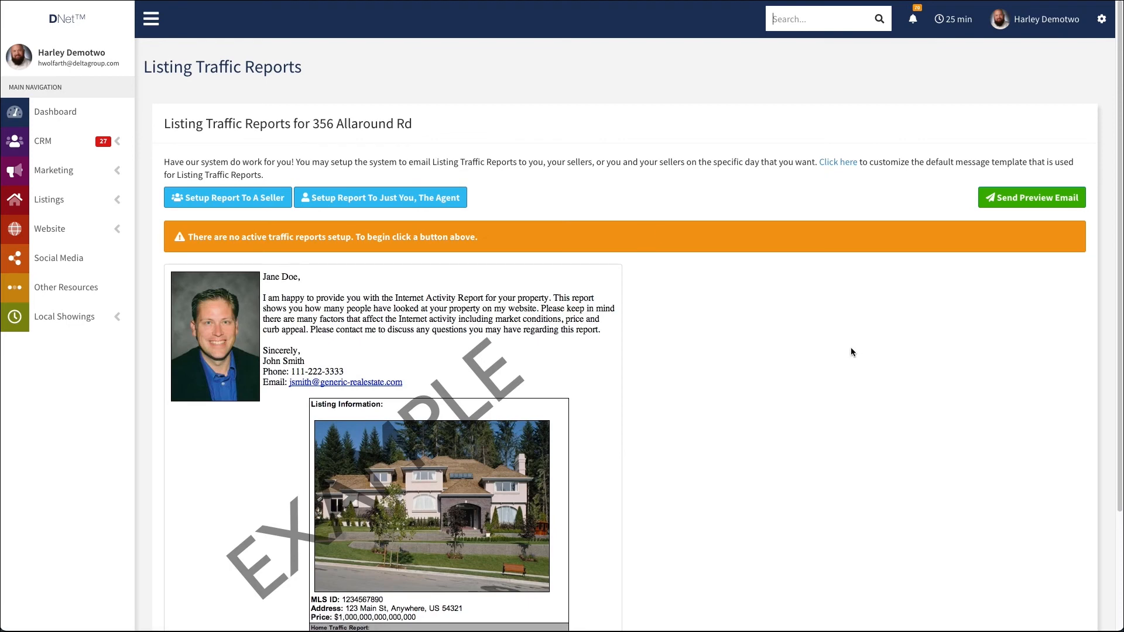
scroll(855, 346, down, 3)
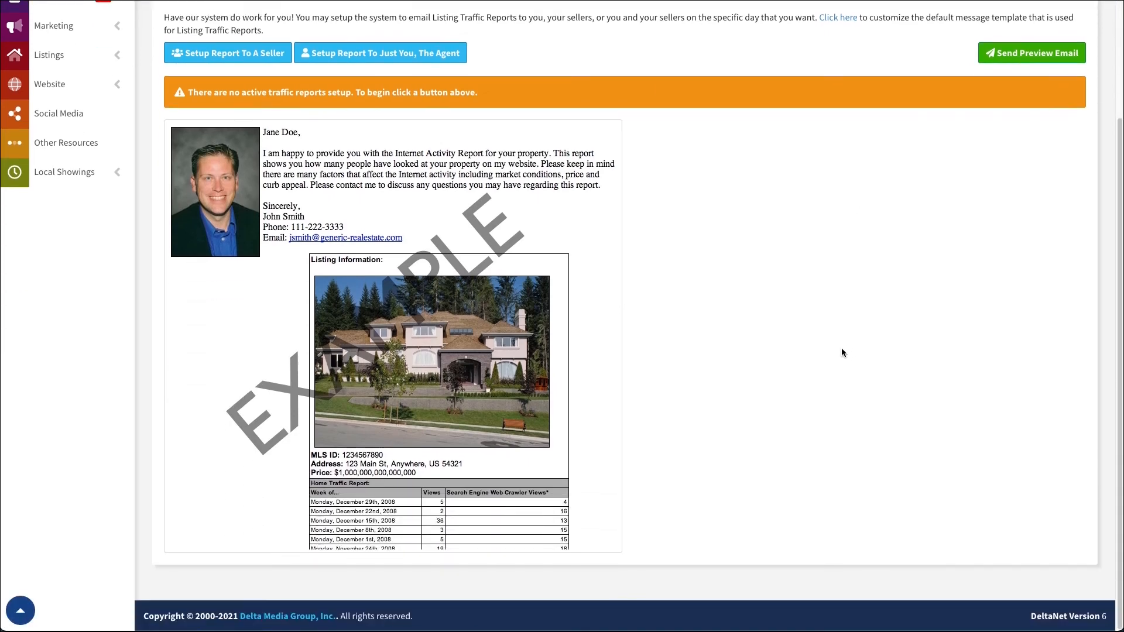
scroll(725, 324, up, 1)
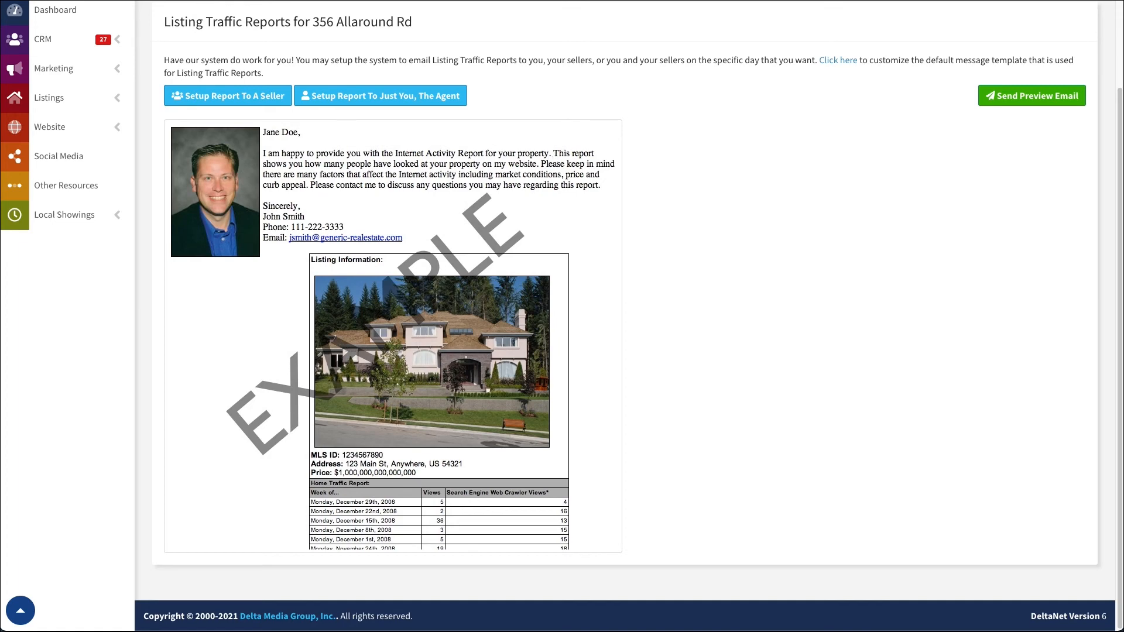
Return to the listings overview, view the list of deleted seller reports and close its window
scroll(154, 93, up, 1)
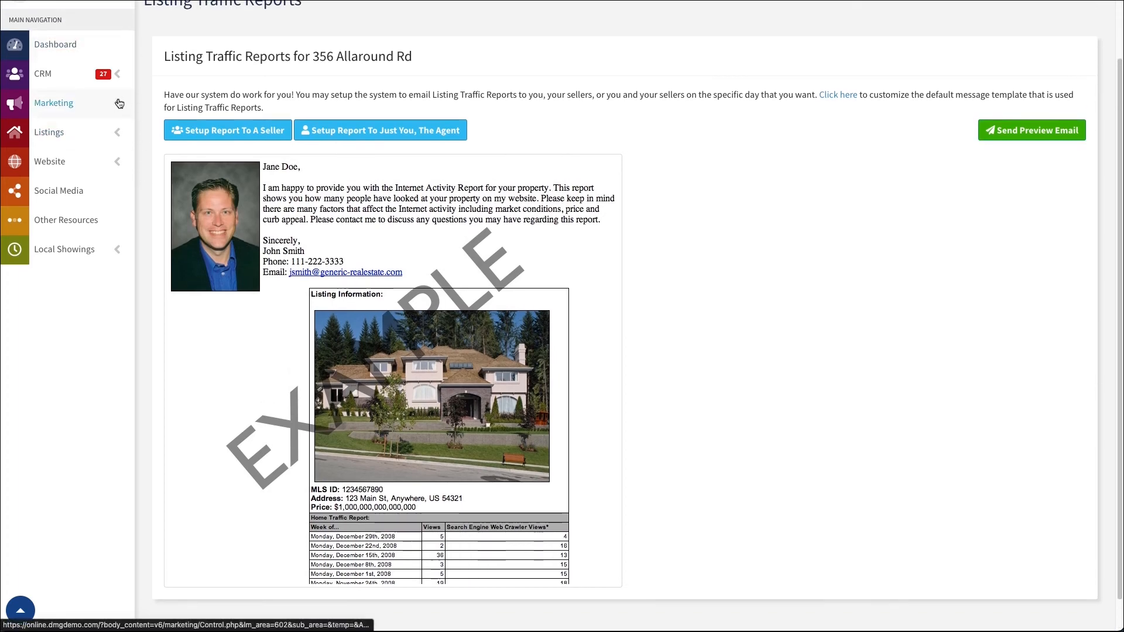
click(121, 133)
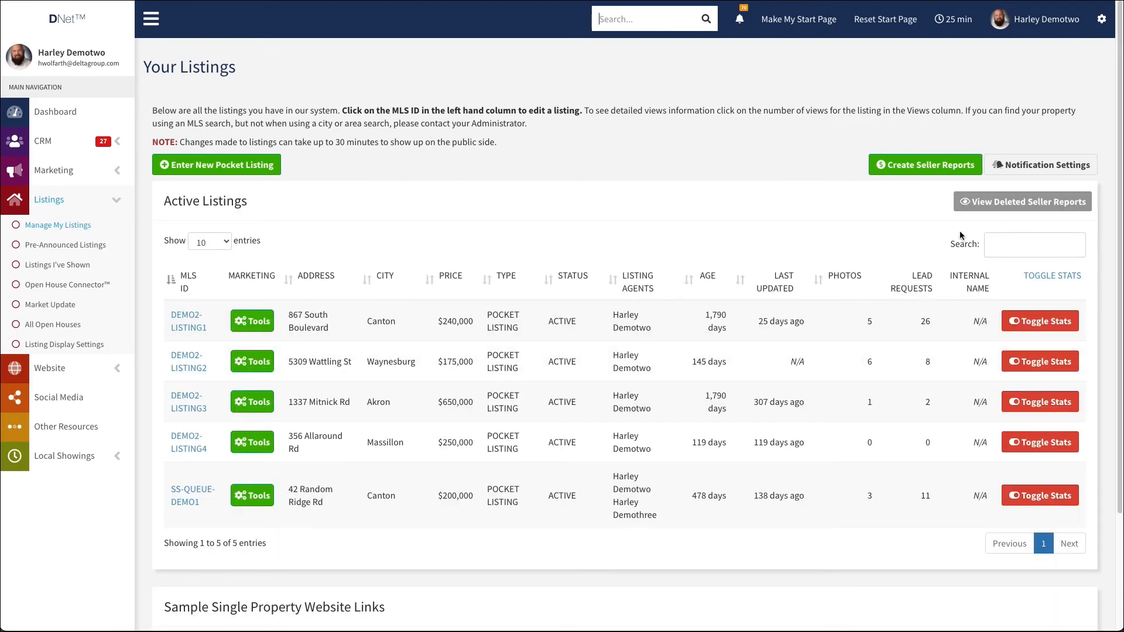
click(993, 205)
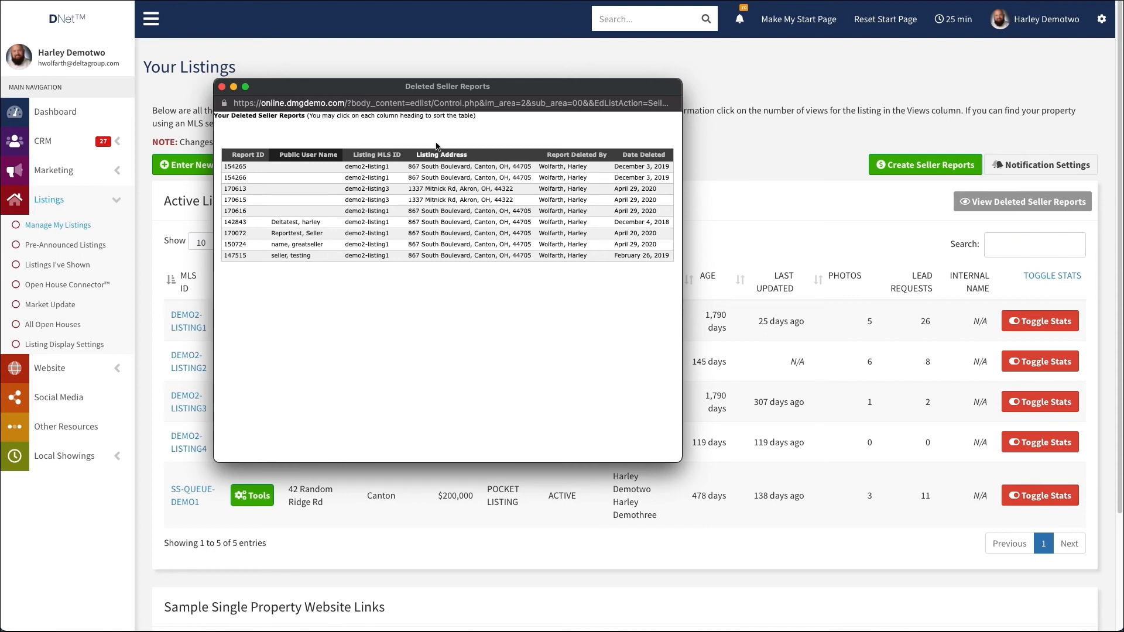
click(222, 86)
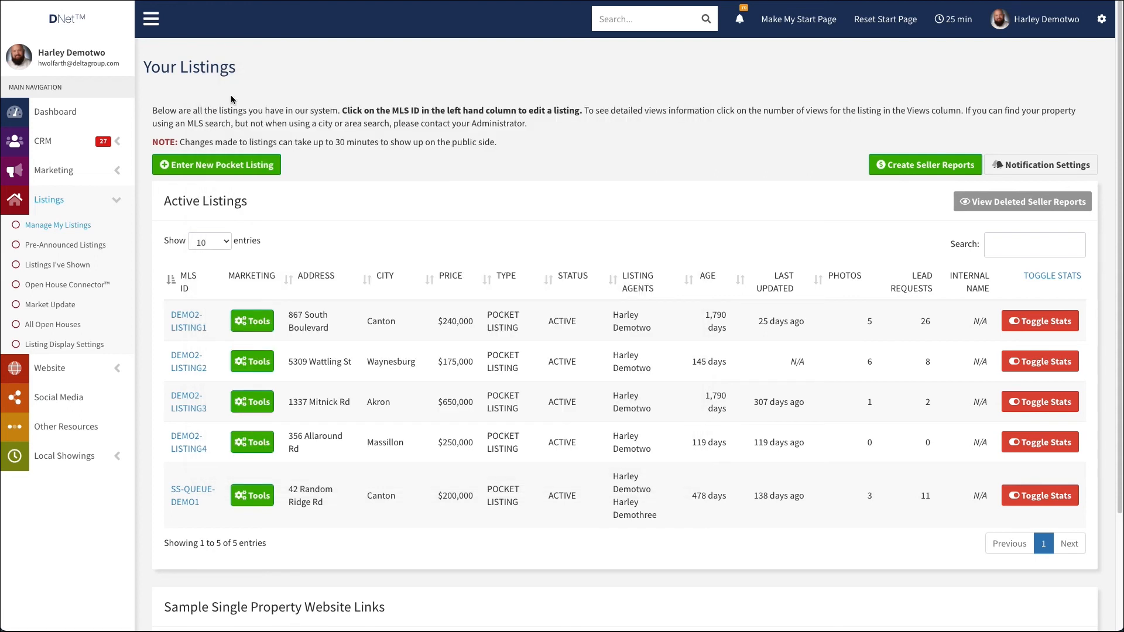
Enable automatic seller reports in the notification settings, set Last Updated to about a third of its 180-day range, and save
click(1042, 168)
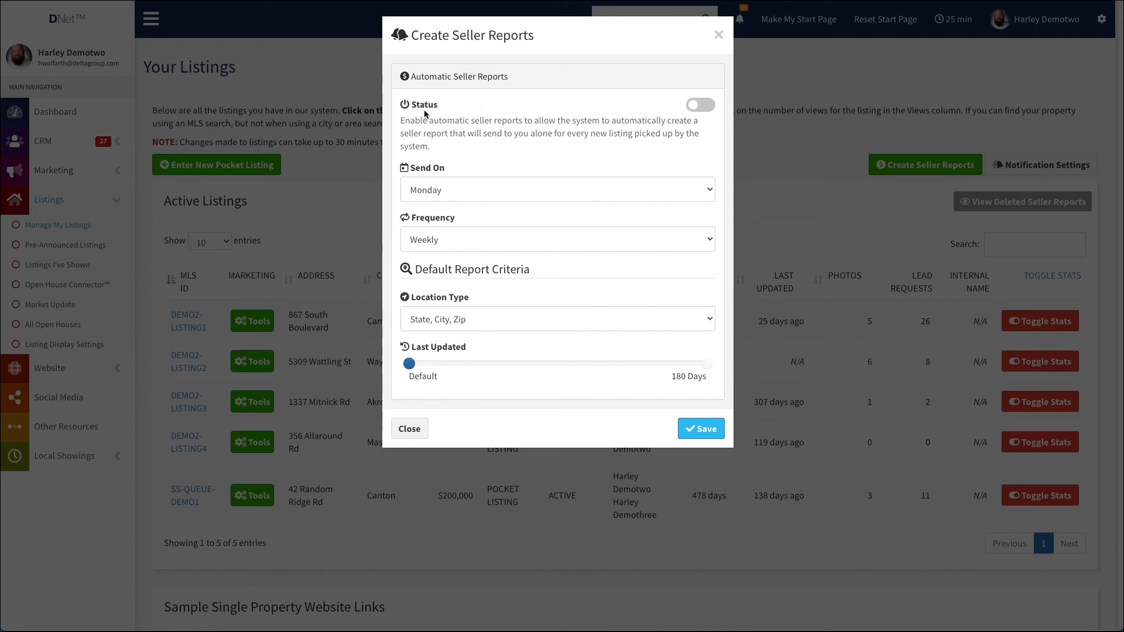
click(702, 106)
click(460, 319)
click(460, 319)
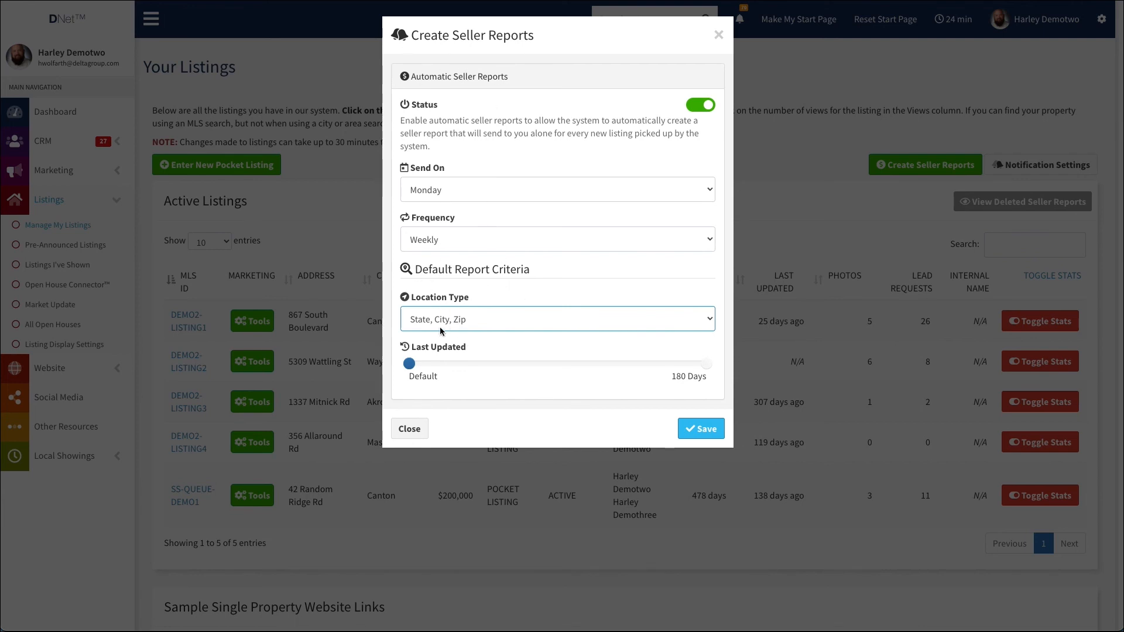
drag(410, 364, 562, 372)
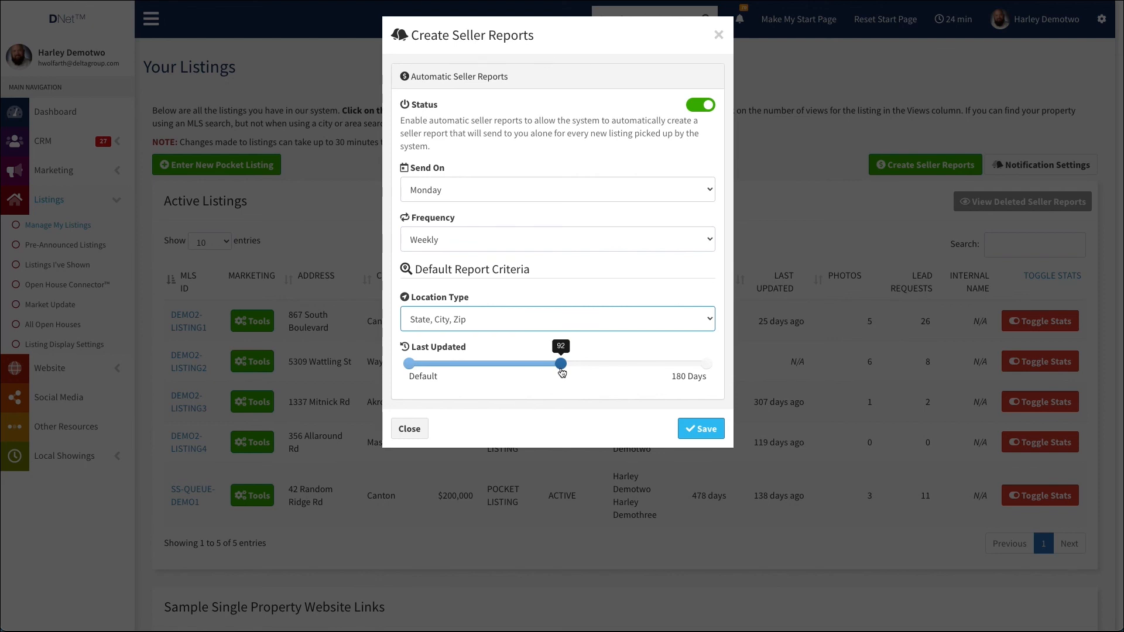
drag(562, 373, 509, 365)
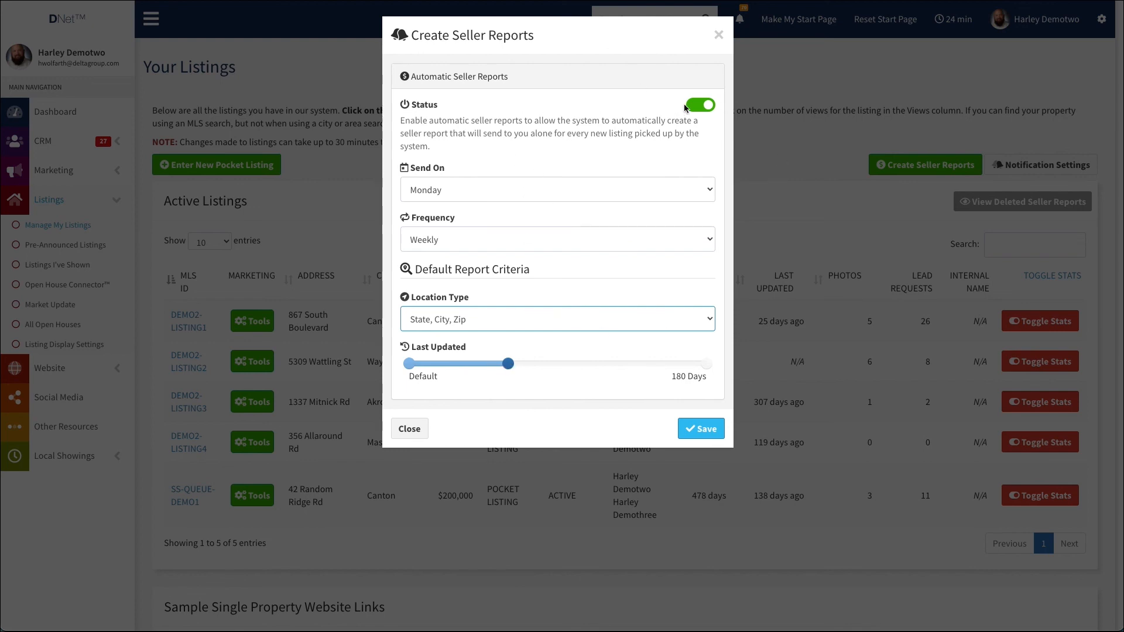
click(701, 429)
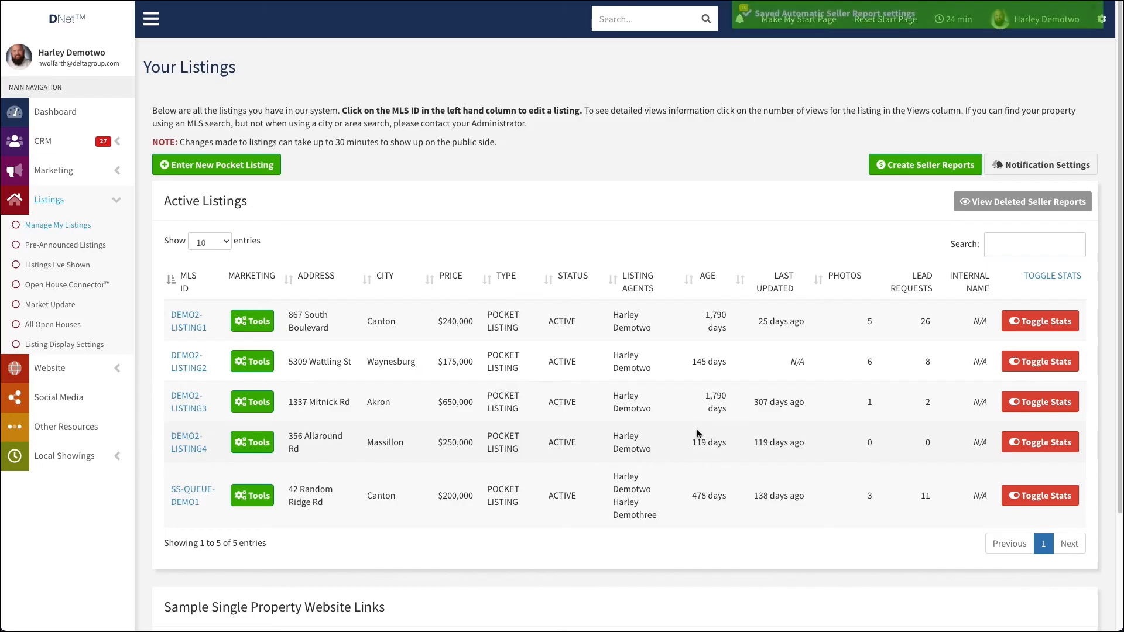